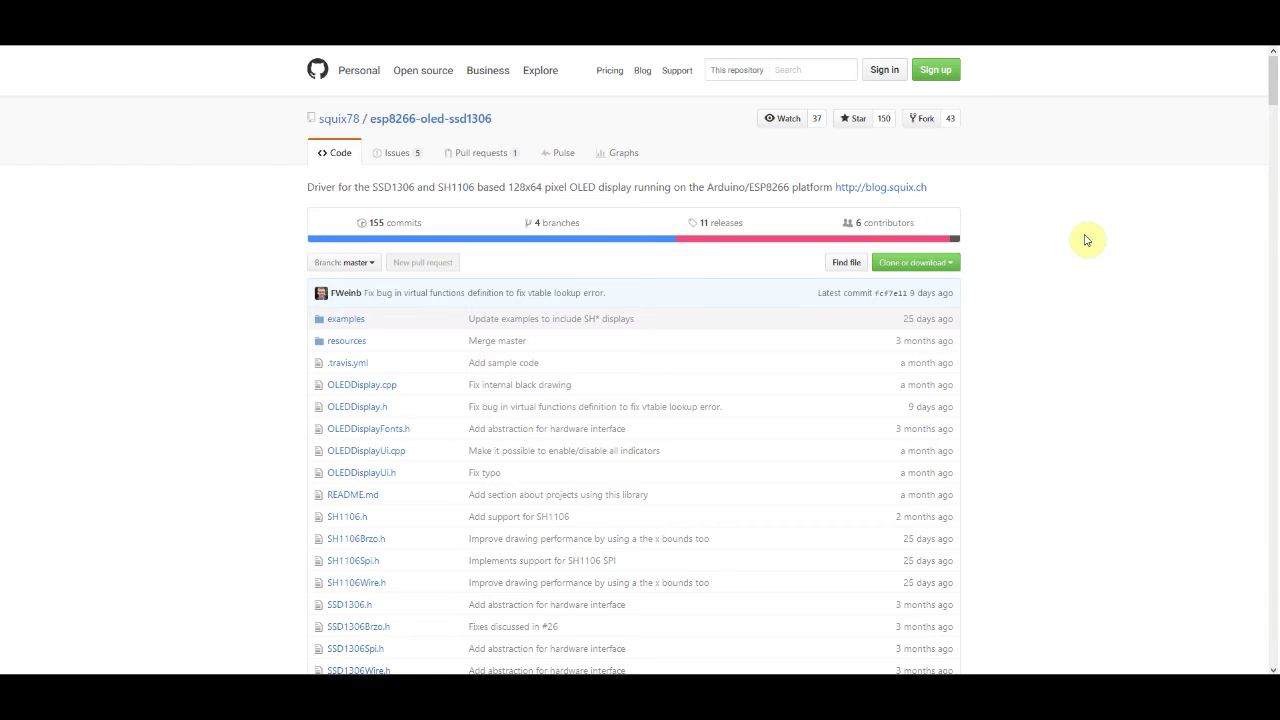
scroll(1088, 240, "down", 2)
scroll(1088, 240, "up", 2)
left_click(1075, 263)
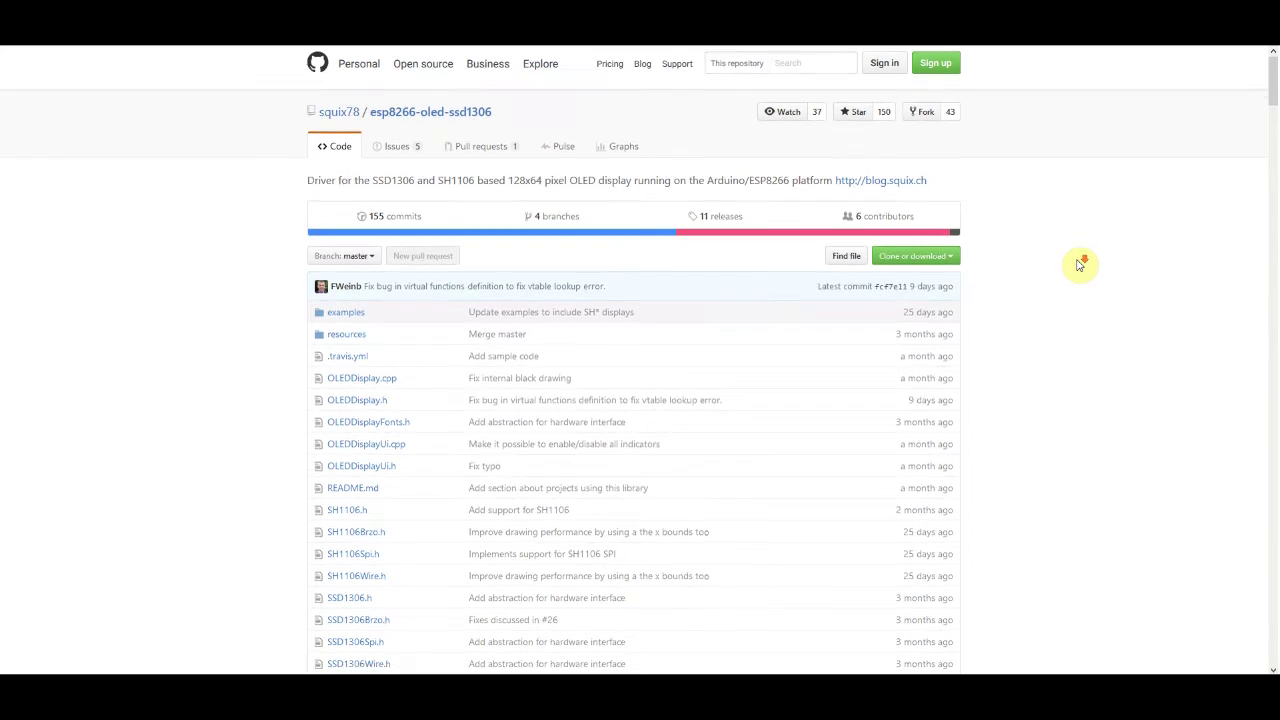
scroll(1078, 265, "down", 1)
scroll(1078, 265, "down", 1)
scroll(1078, 265, "down", 2)
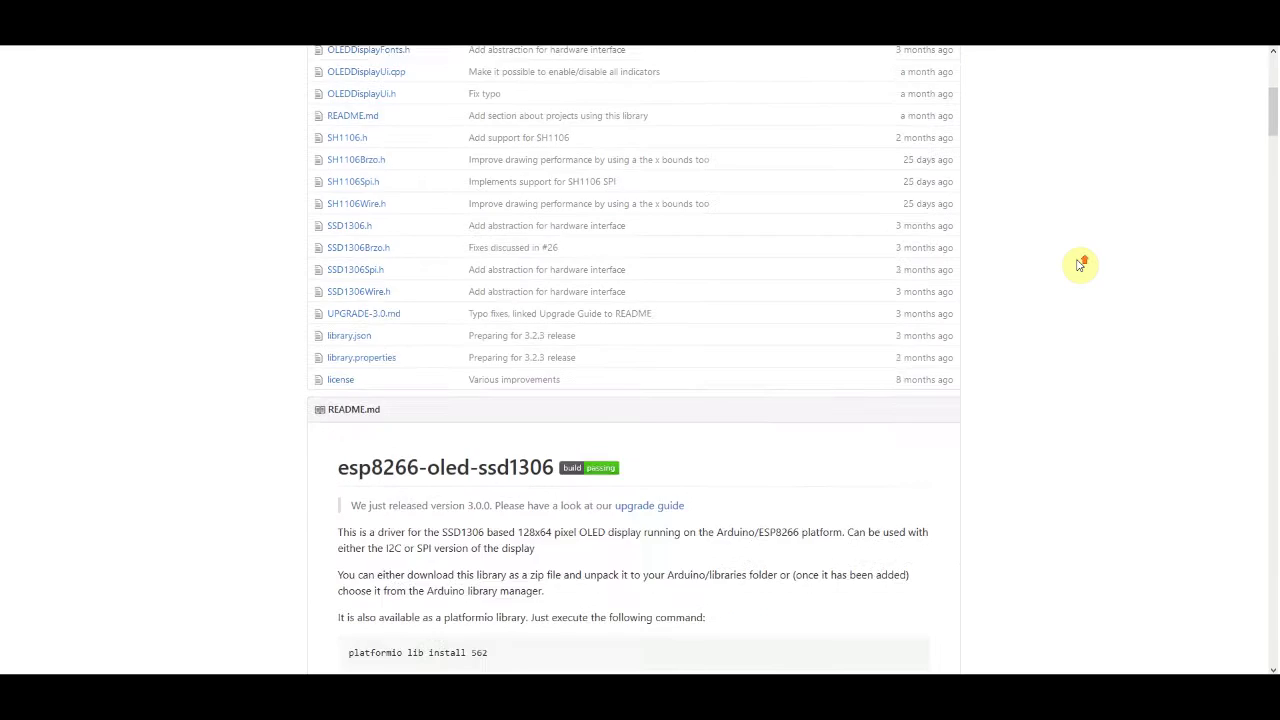
scroll(1078, 265, "up", 4)
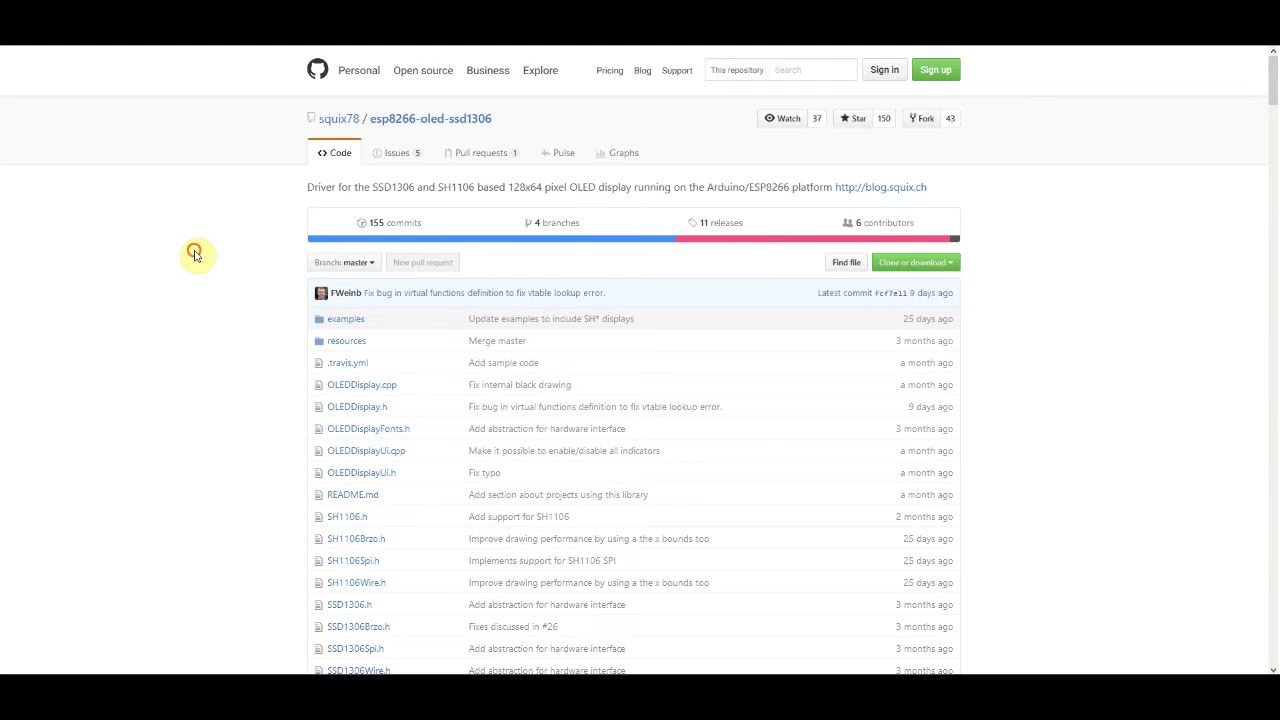
- Reposition and enlarge the GIMP window, then create a new 50×50 pixel image
scroll(195, 255, "down", 1)
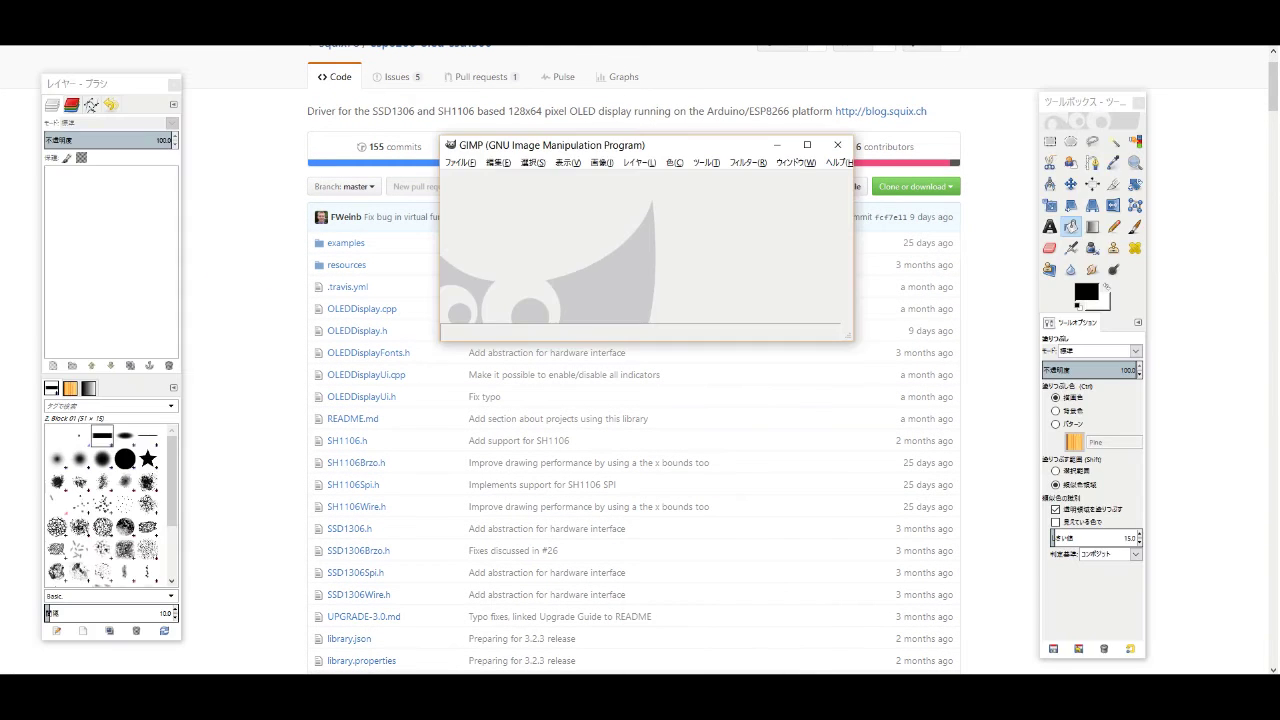
left_click_drag(700, 145, 670, 122)
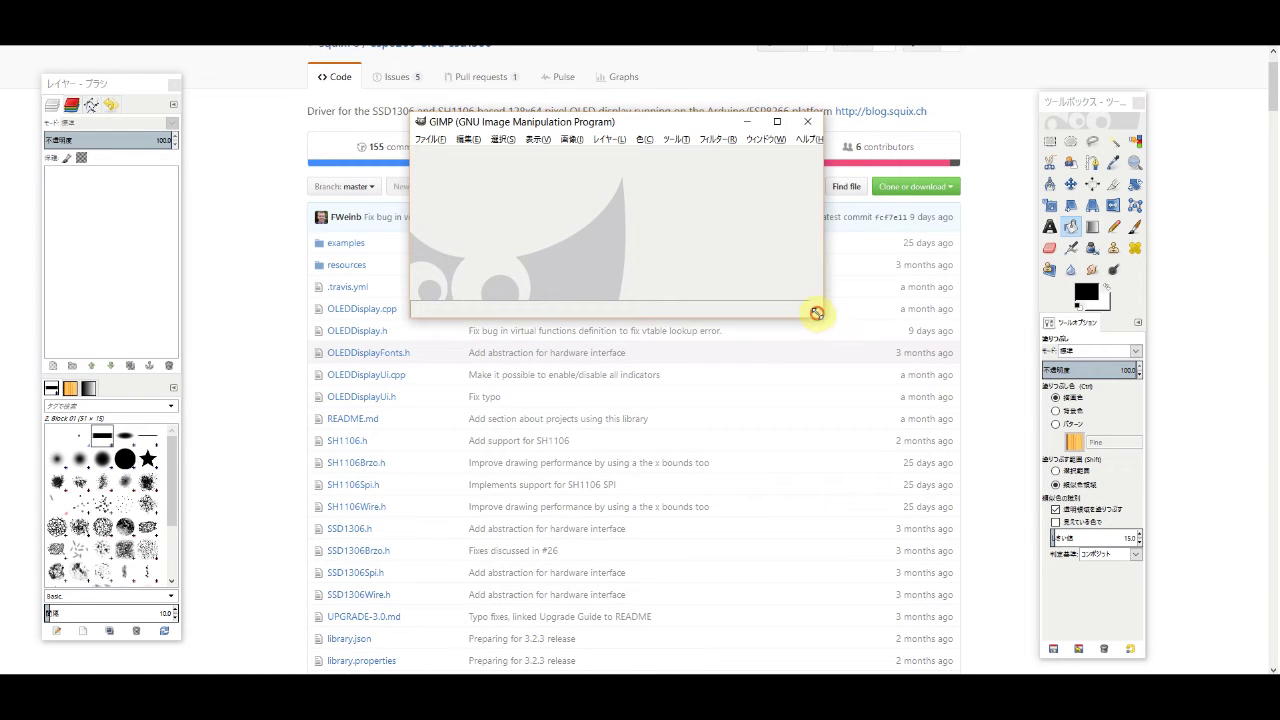
left_click_drag(817, 313, 843, 388)
left_click(428, 140)
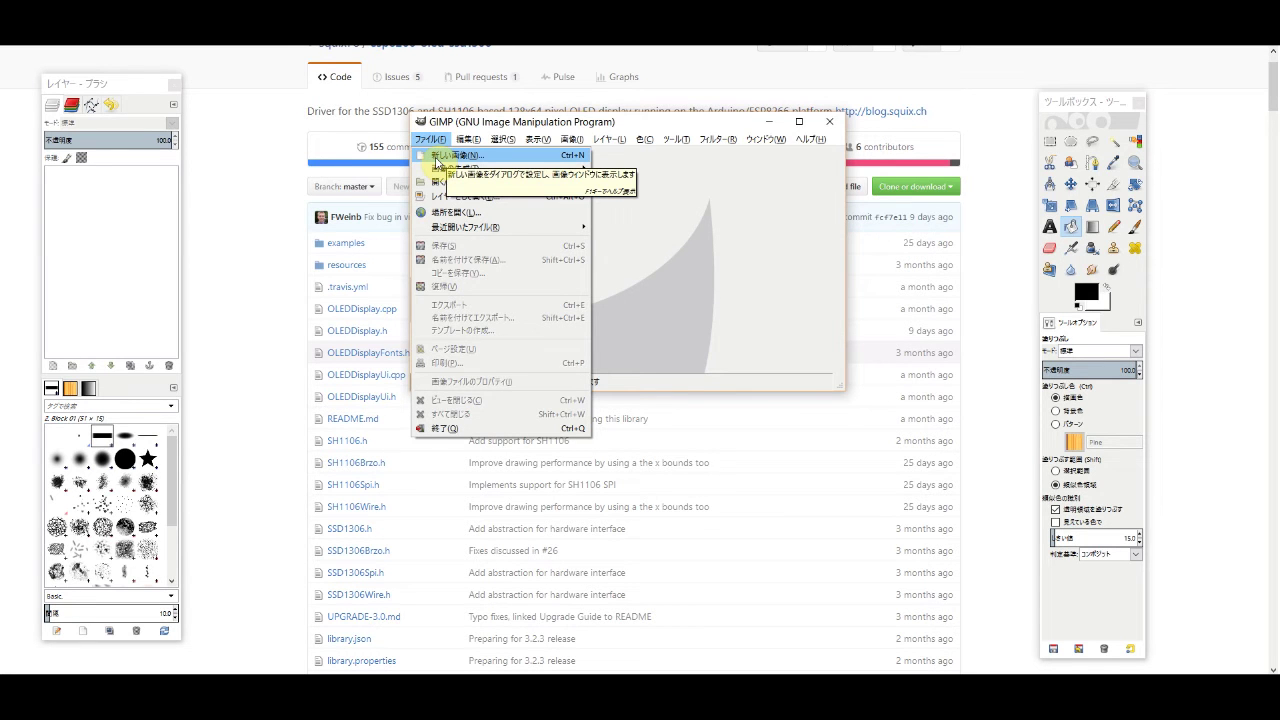
left_click(437, 158)
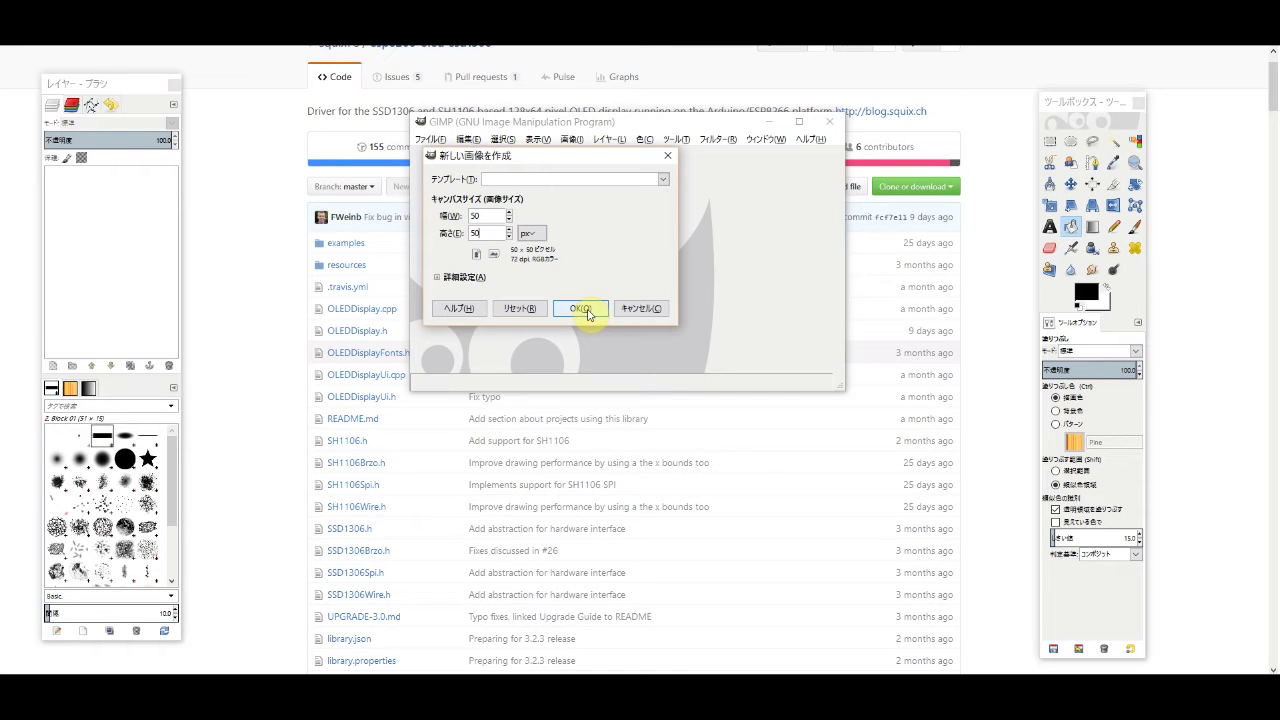
left_click(588, 312)
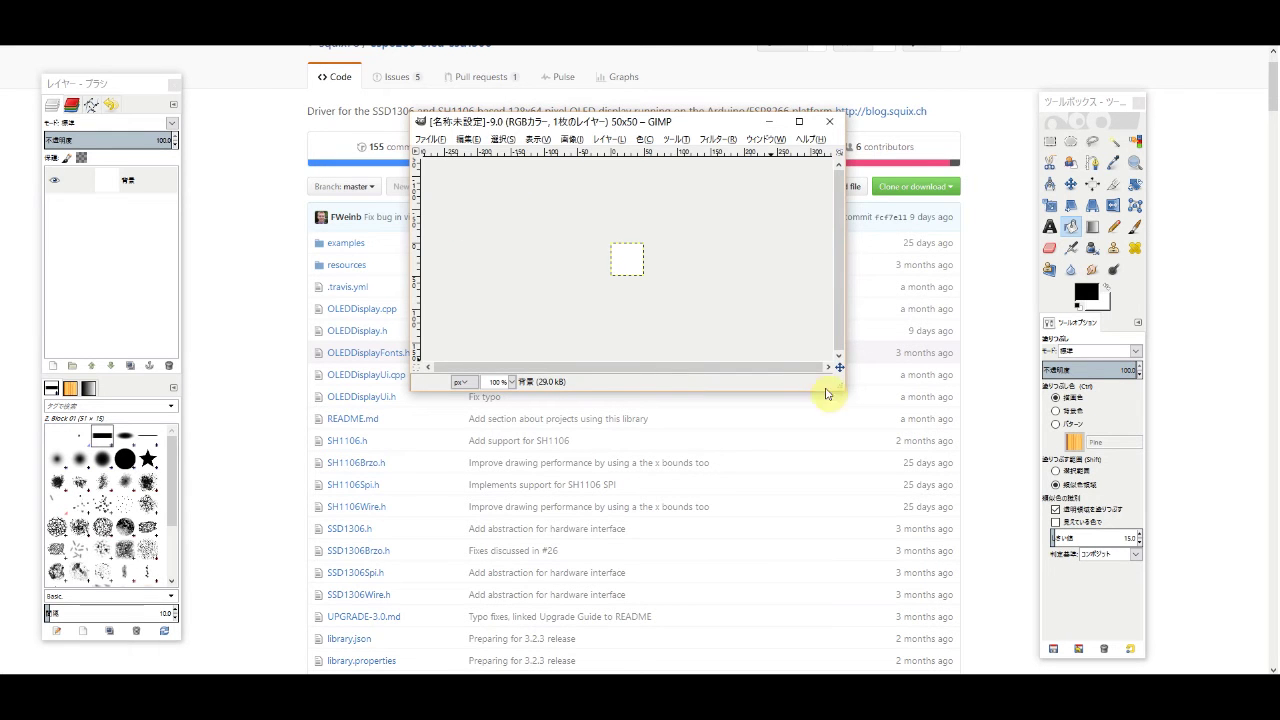
- Zoom the canvas to 800% and pencil-draw the outline of the paw pad and toes
left_click_drag(838, 380, 896, 527)
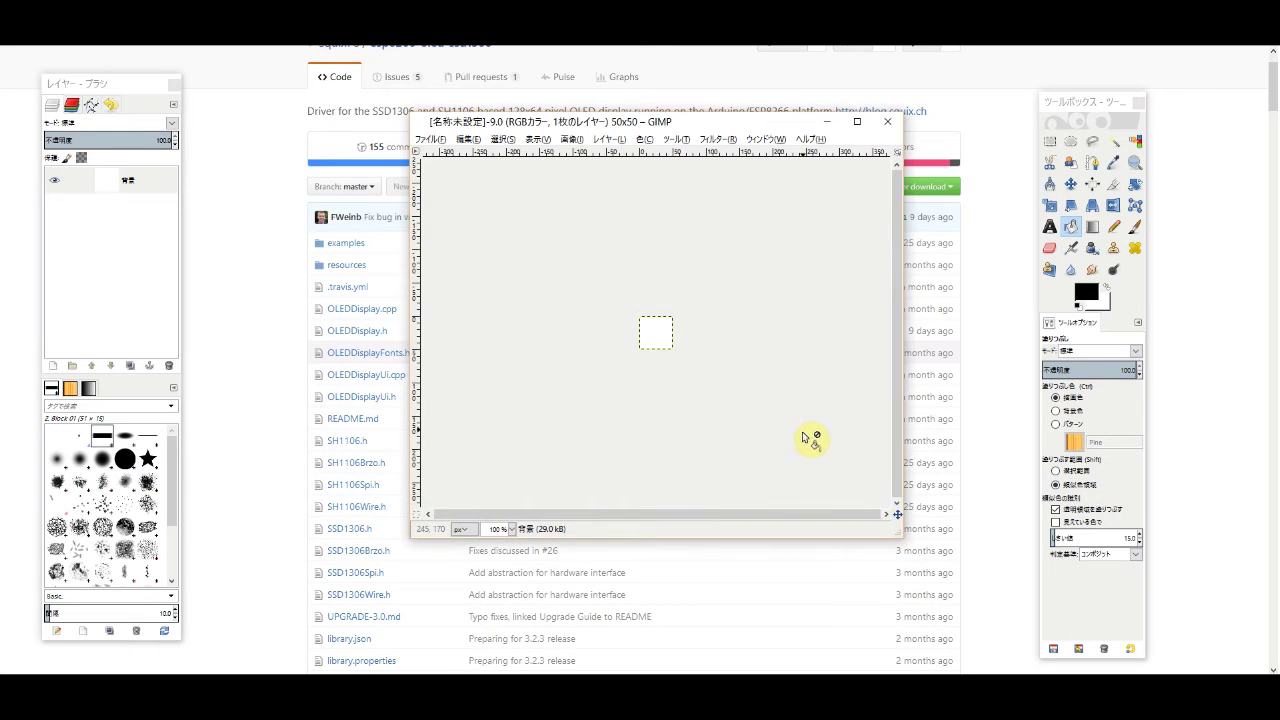
key("3")
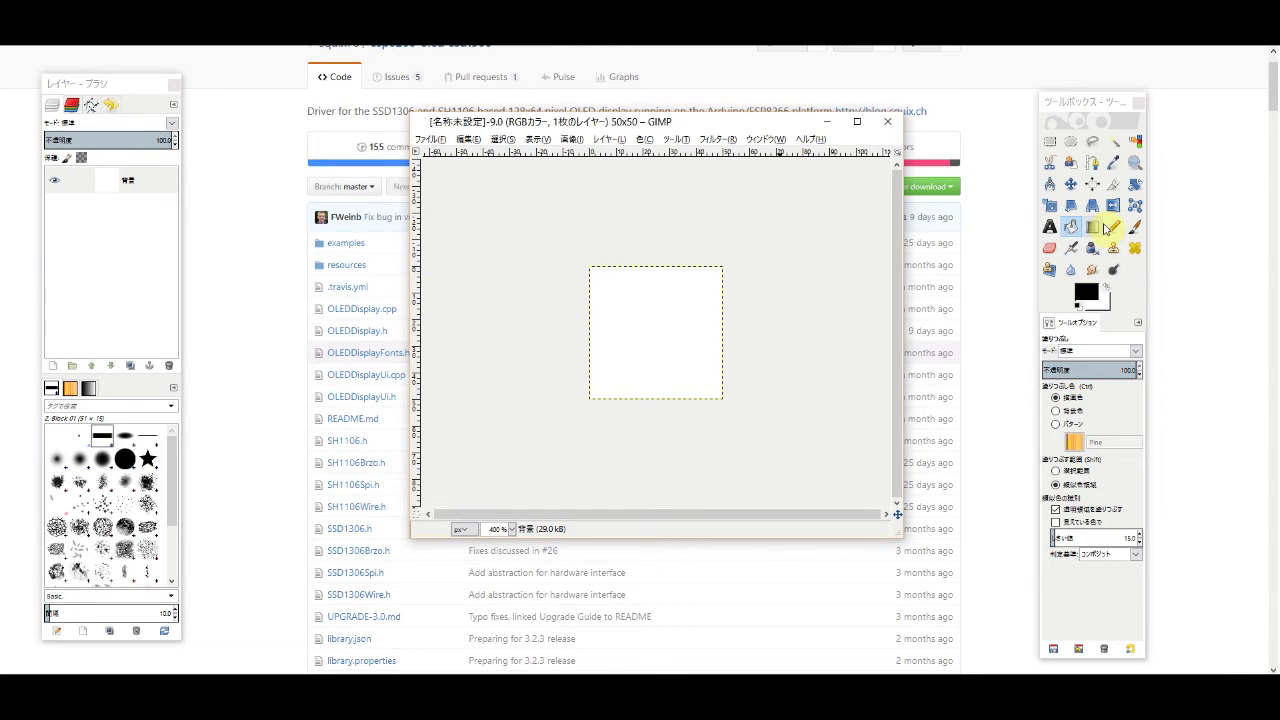
left_click(1115, 230)
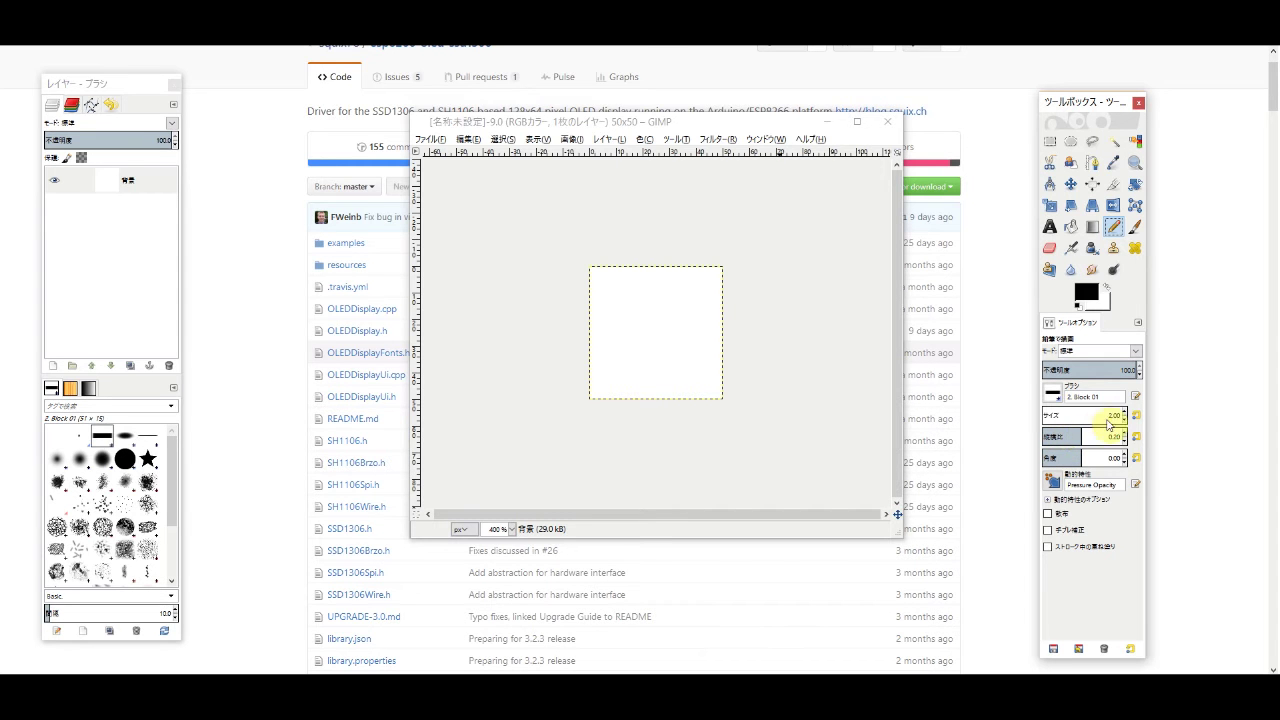
scroll(1110, 436, "up", 2)
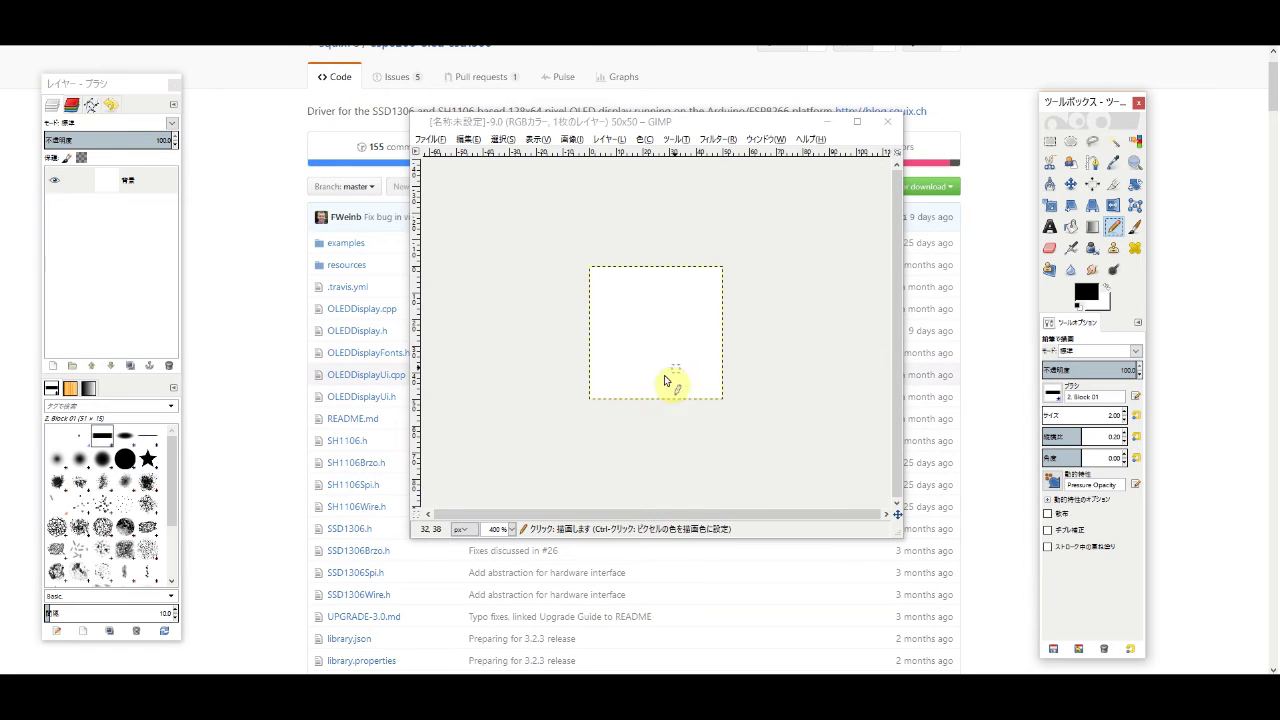
key("4")
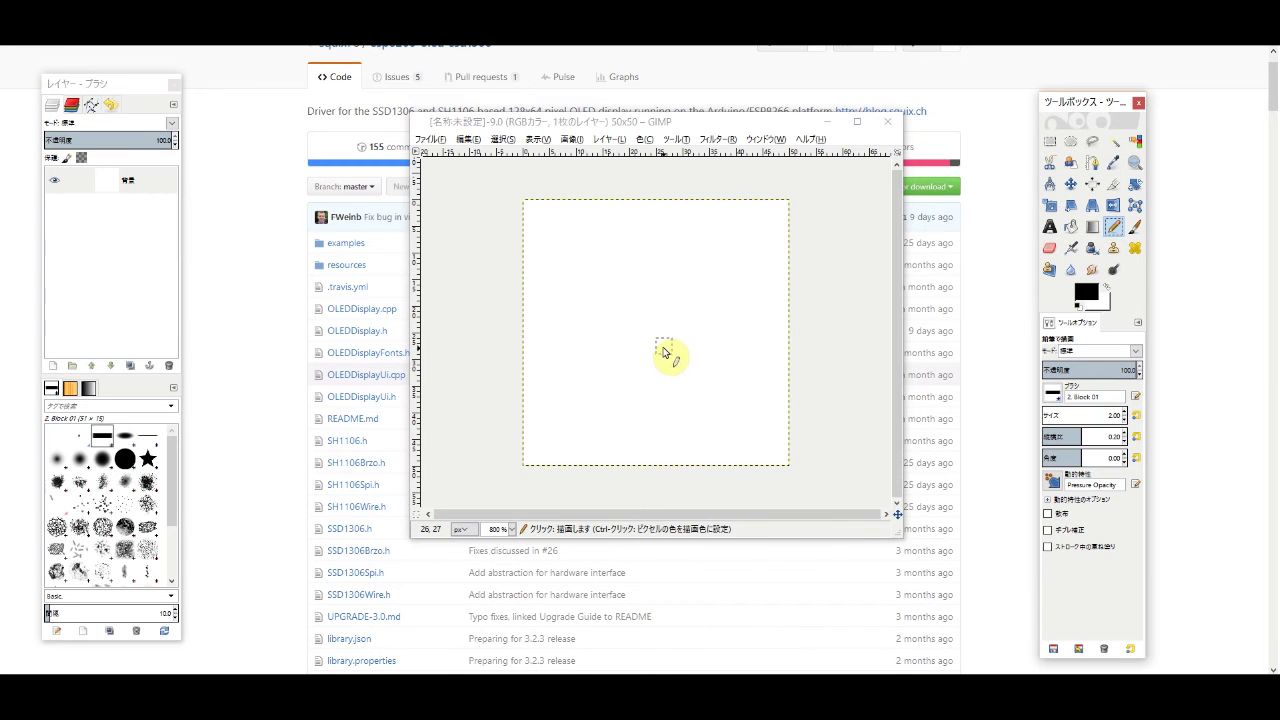
mouse_move(678, 340)
left_mouse_down()
mouse_move(643, 343)
mouse_move(596, 376)
mouse_move(594, 423)
mouse_move(649, 449)
mouse_move(720, 429)
mouse_move(715, 381)
mouse_move(688, 338)
left_mouse_up()
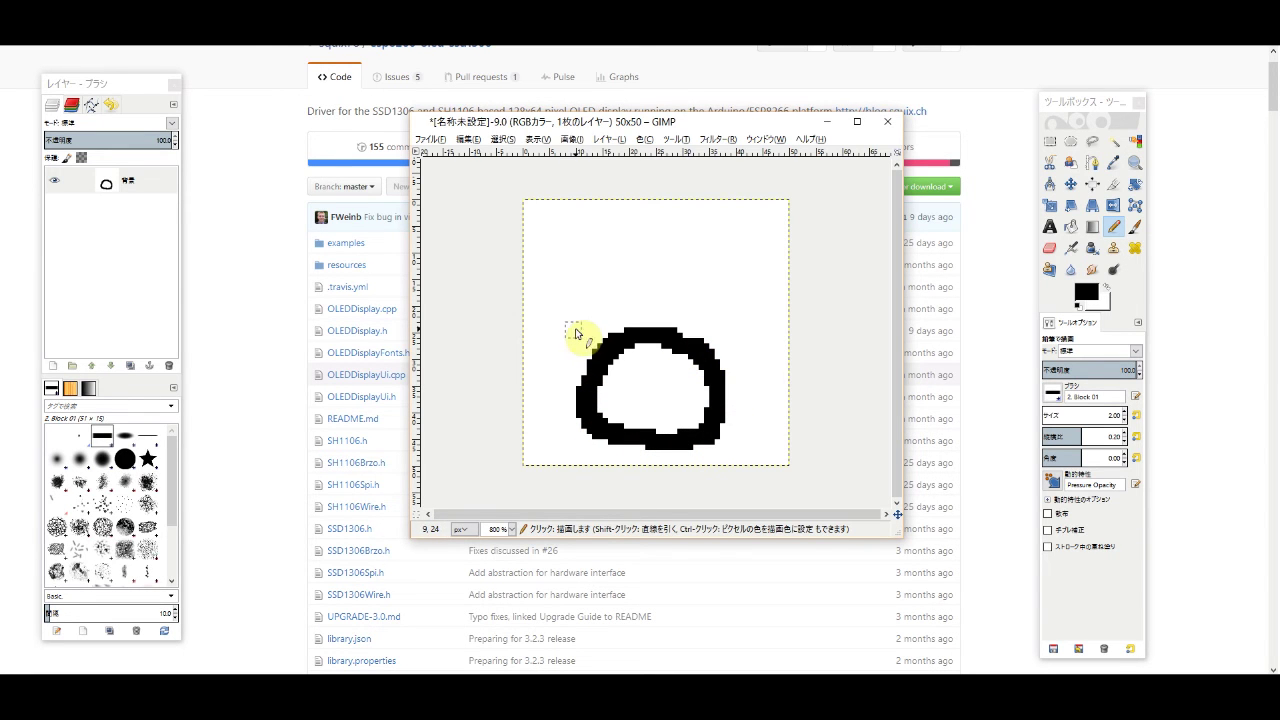
mouse_move(564, 320)
left_mouse_down()
mouse_move(592, 286)
mouse_move(600, 323)
mouse_move(677, 263)
mouse_move(686, 306)
mouse_move(653, 313)
mouse_move(758, 285)
mouse_move(763, 323)
mouse_move(734, 329)
mouse_move(740, 314)
left_mouse_up()
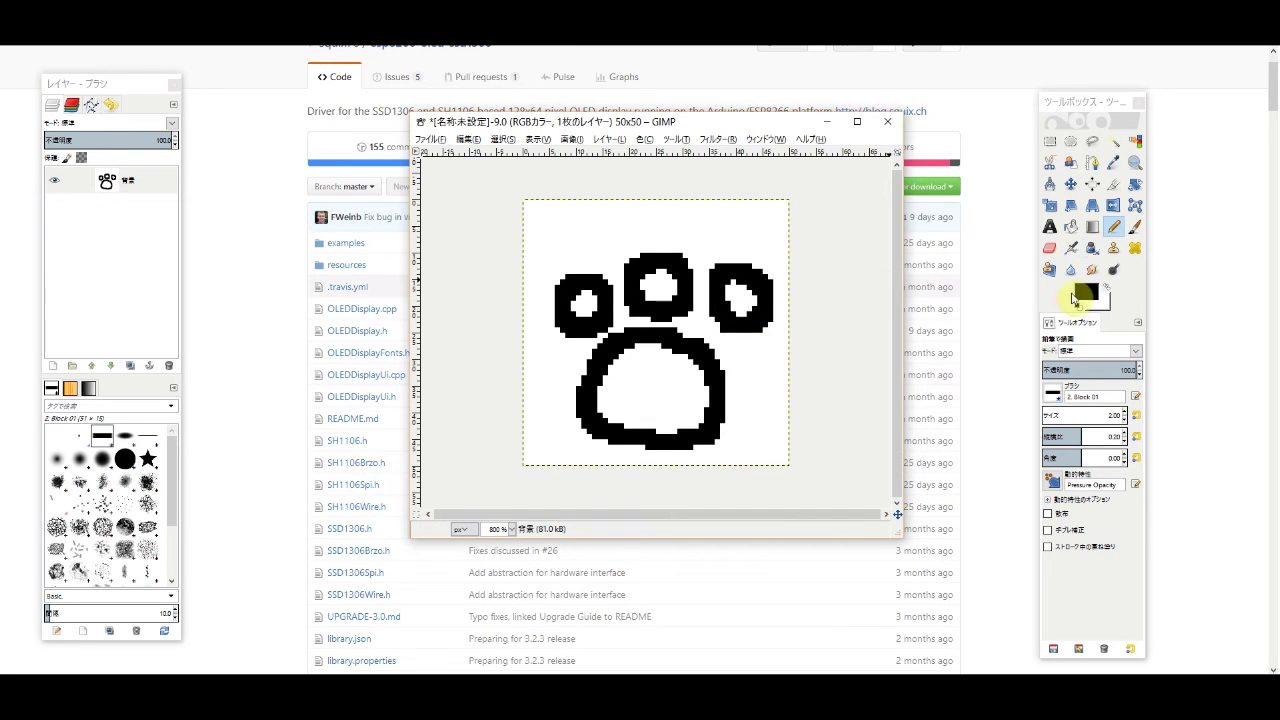
- Bucket-fill the large pad and the left, middle and right toes solid black
left_click(1072, 228)
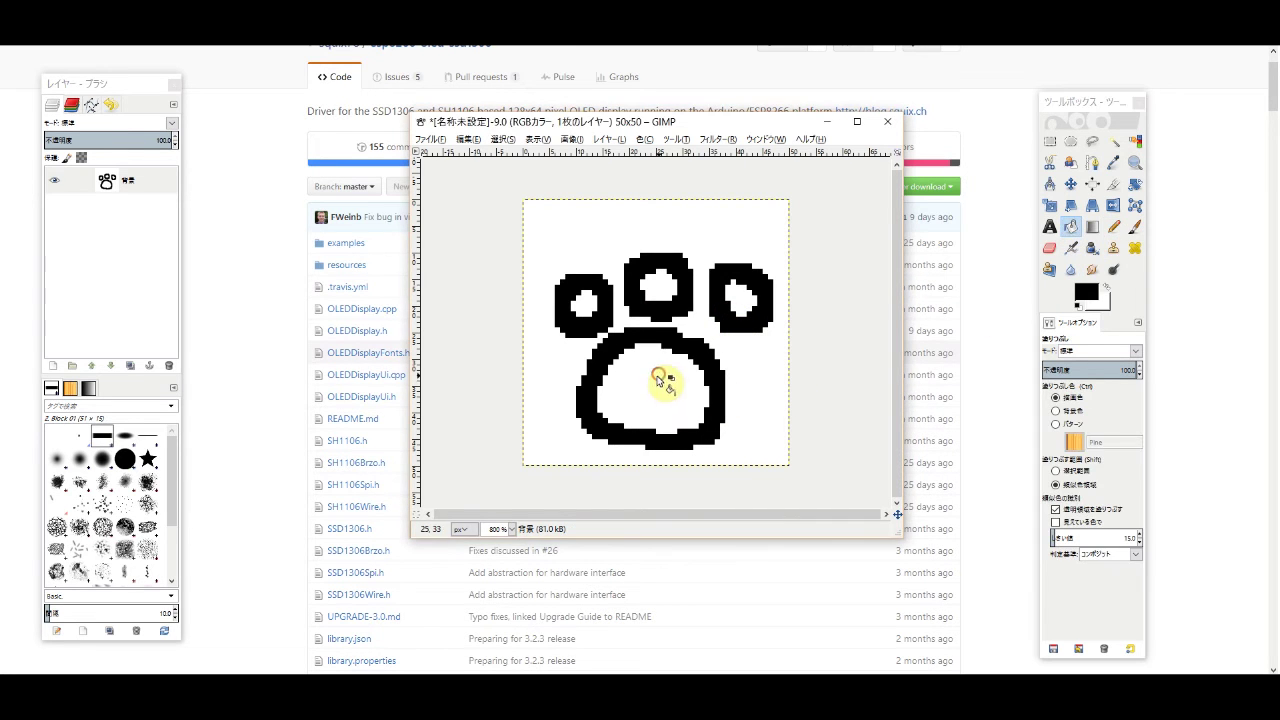
left_click(662, 378)
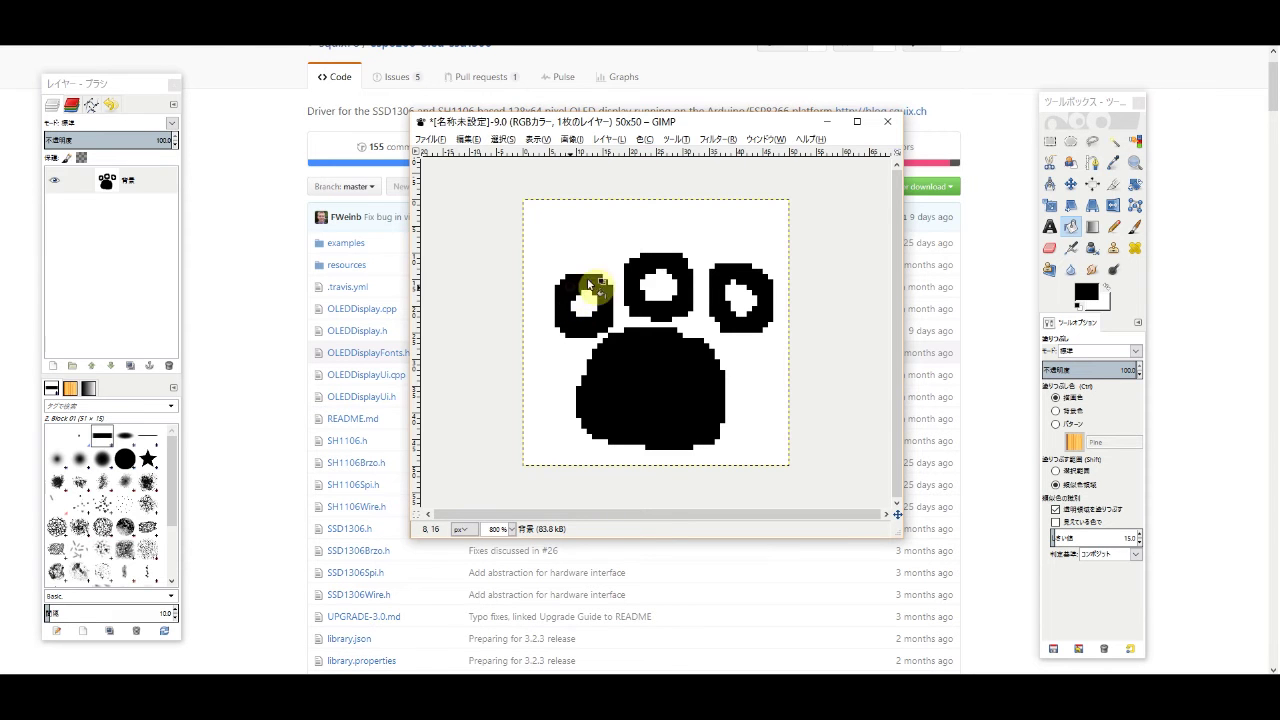
left_click(592, 304)
left_click(665, 294)
left_click(746, 296)
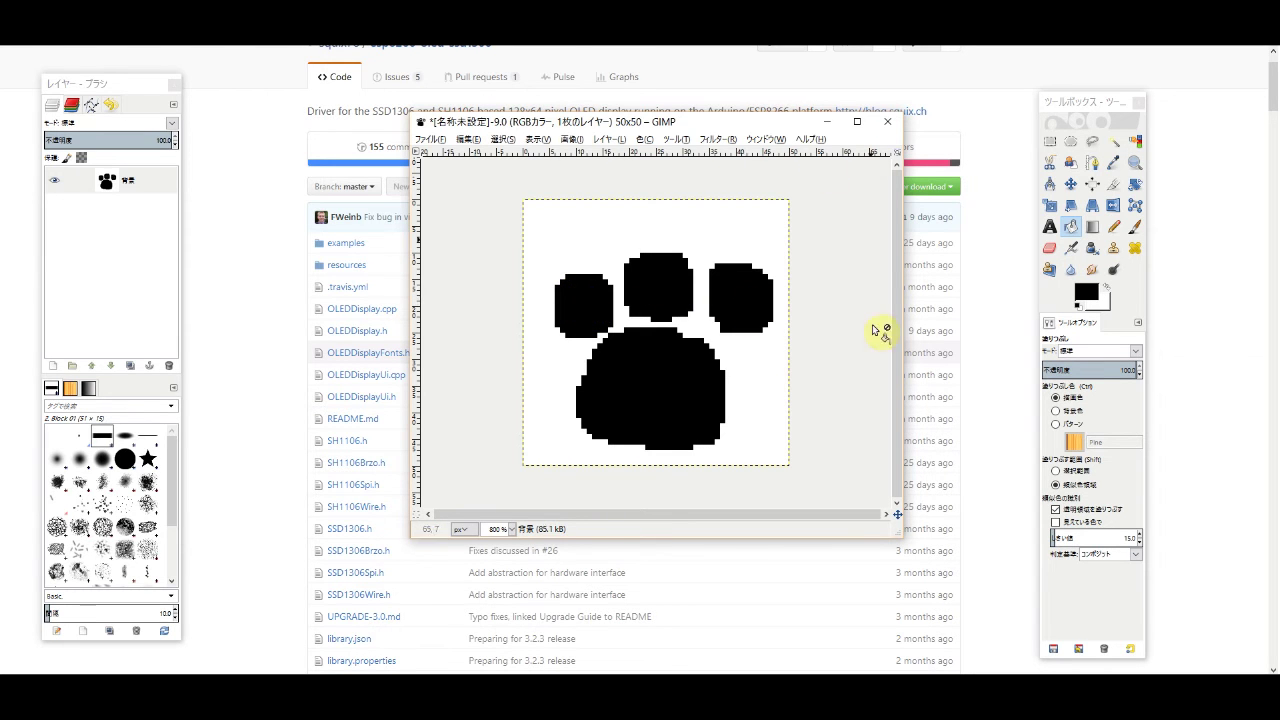
left_click_drag(745, 124, 747, 122)
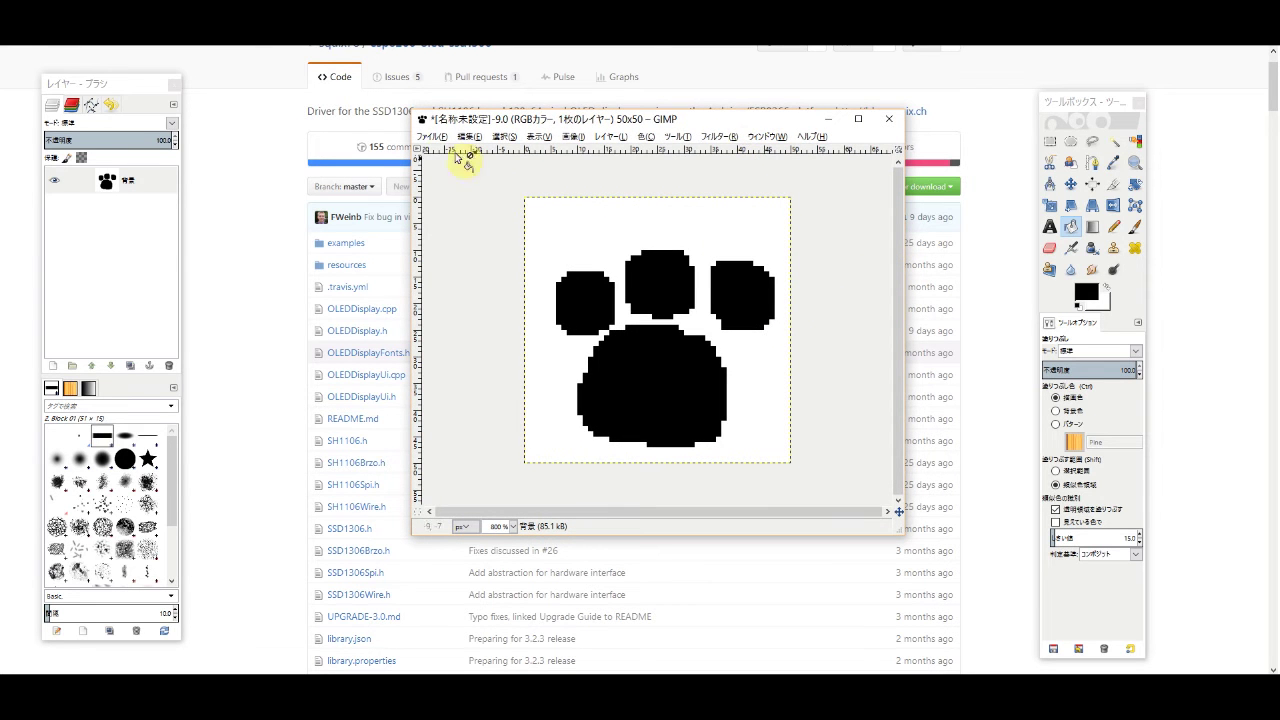
- Export the image under the name pad.xbm, accepting the default XBM options
left_click(432, 137)
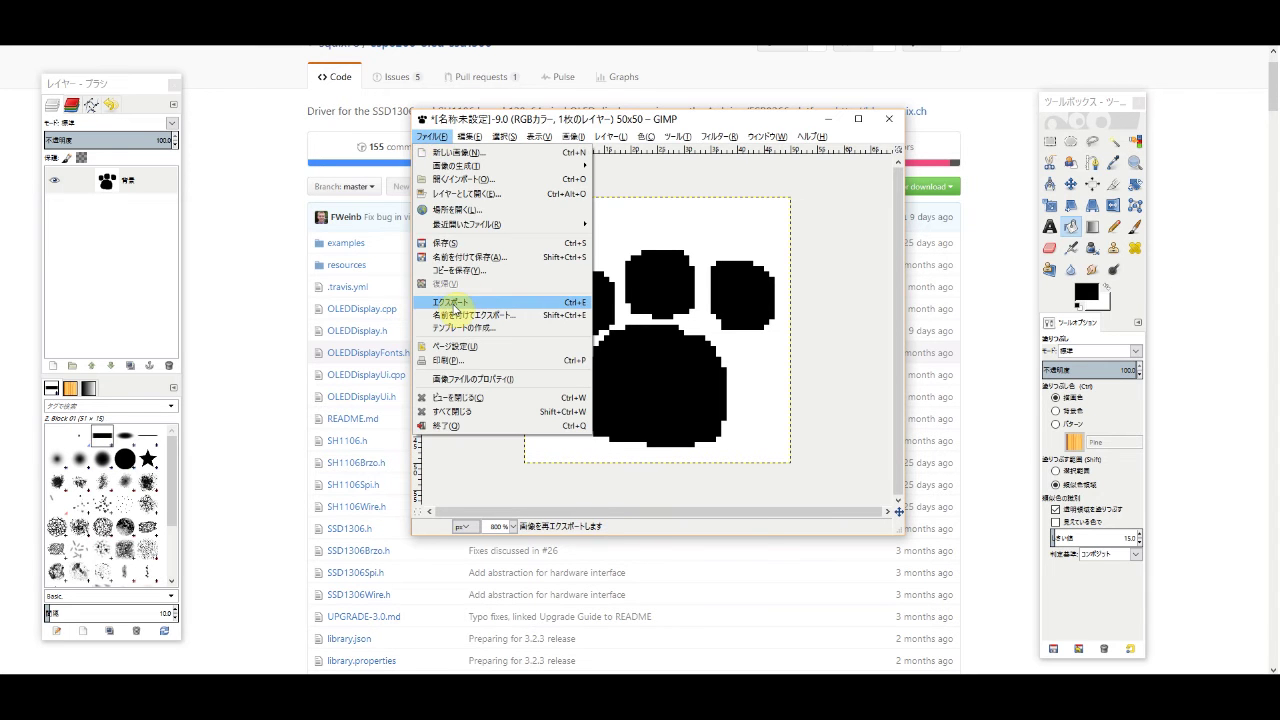
left_click(452, 302)
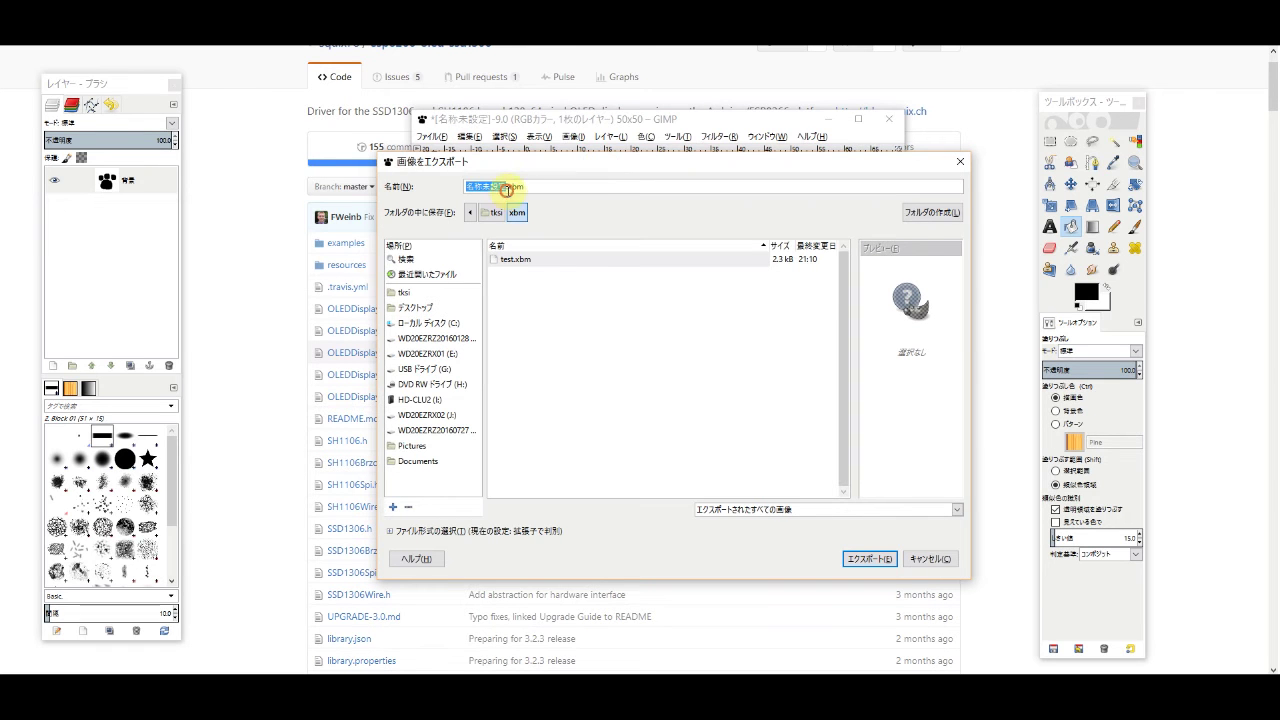
left_click_drag(507, 188, 520, 188)
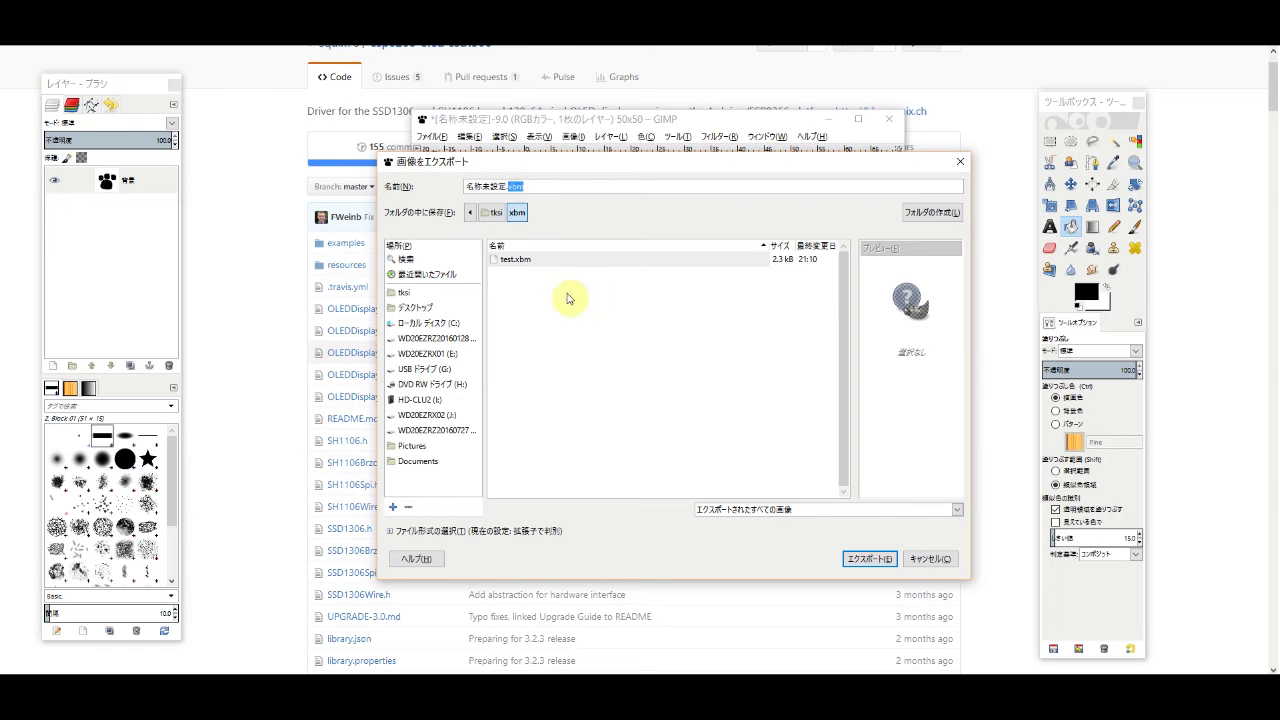
double_click(477, 188)
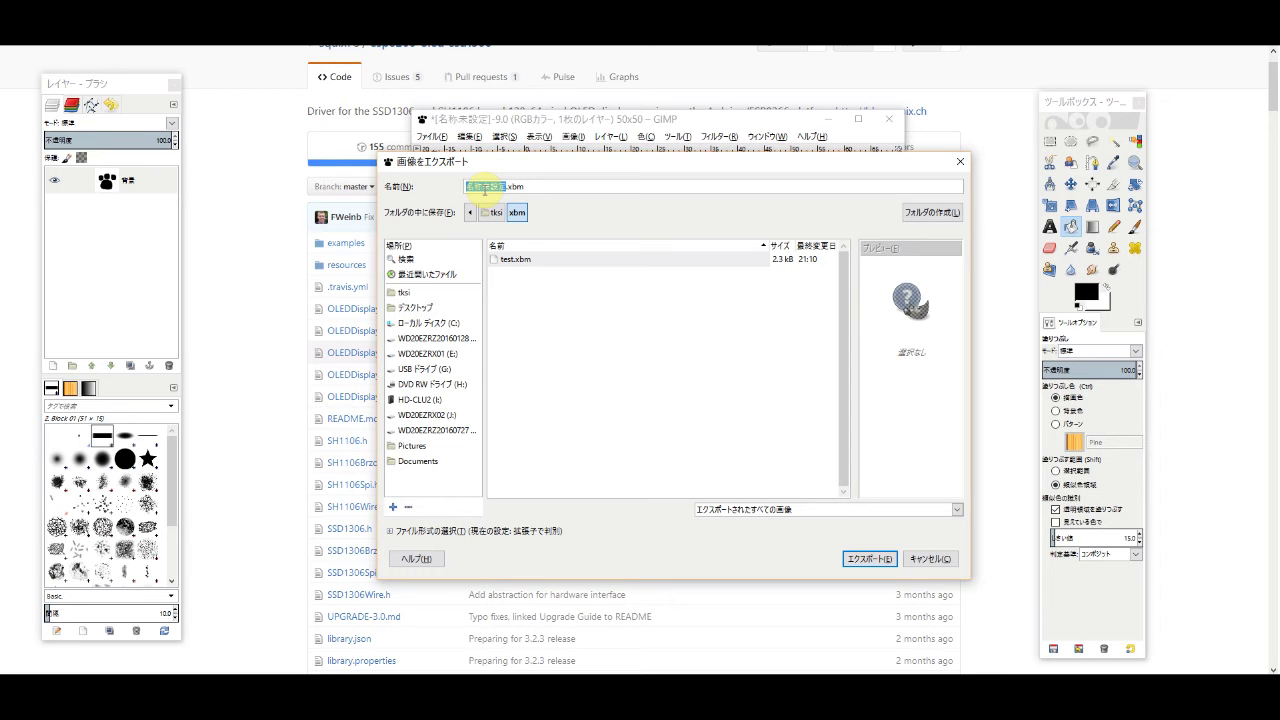
type("pad")
left_click(869, 563)
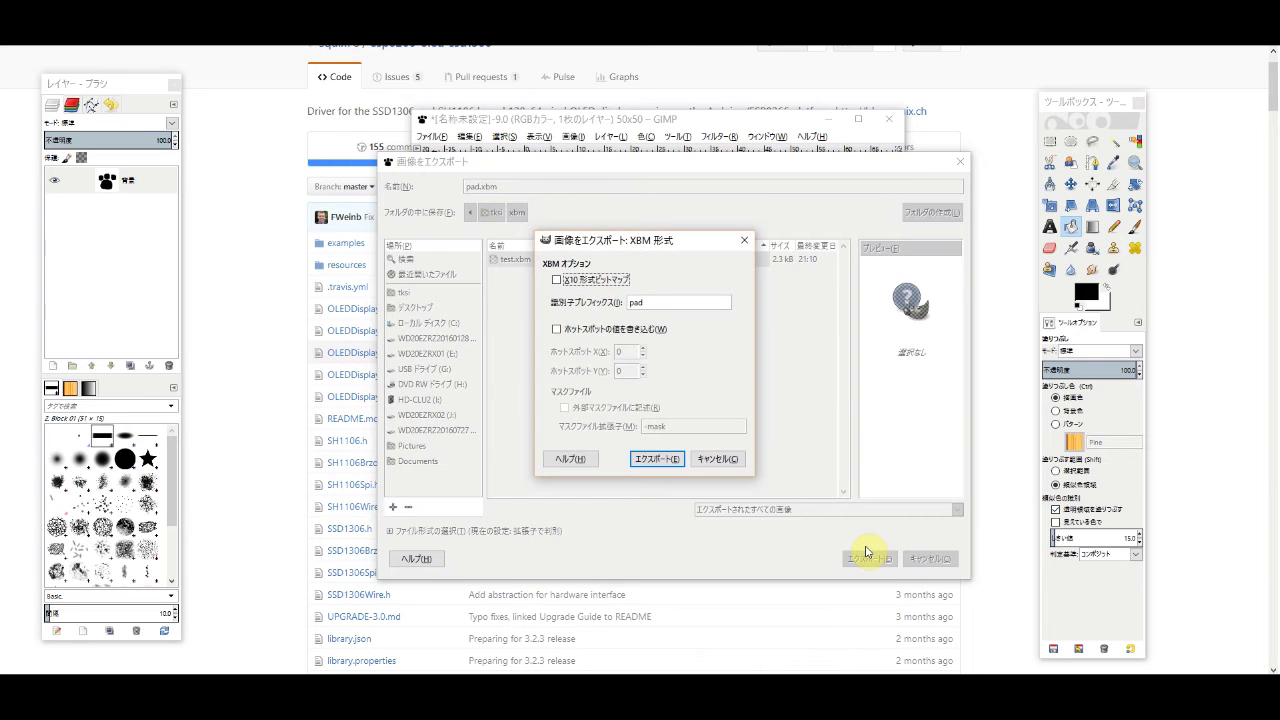
left_click(656, 459)
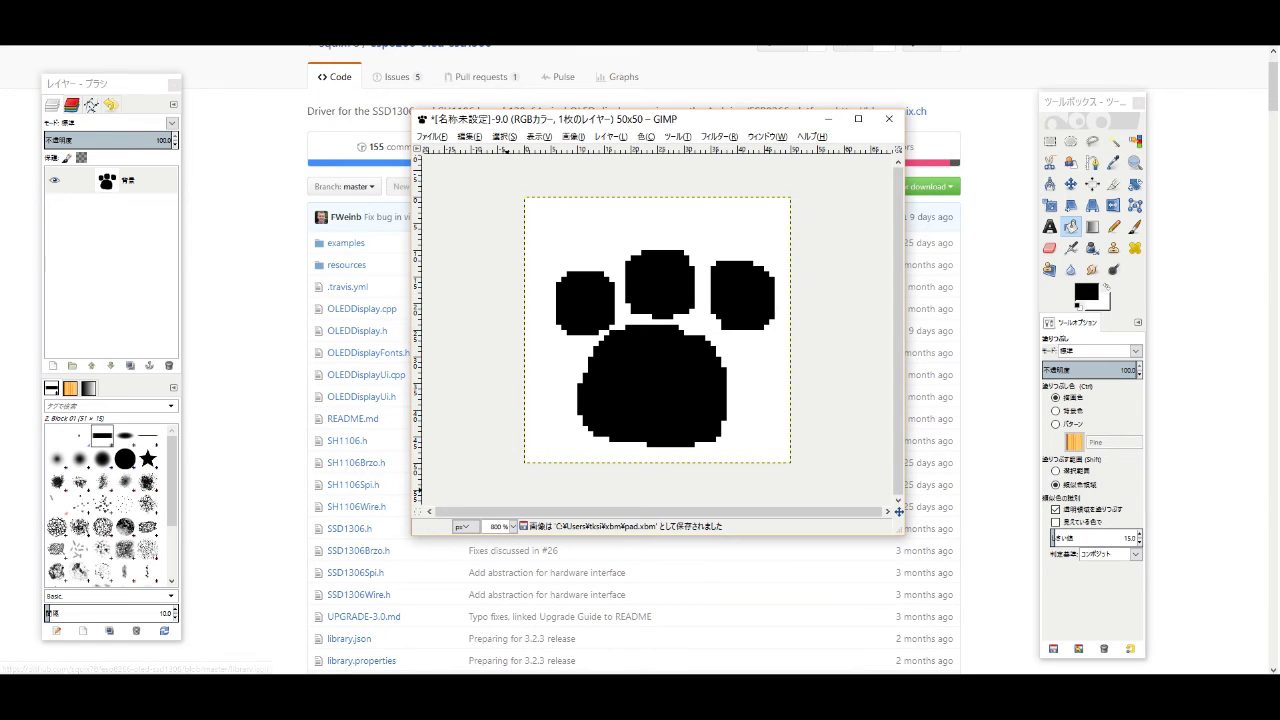
- Drag pad.xbm from the xbm folder in File Explorer onto Notepad++
left_click(430, 700)
left_click(412, 372)
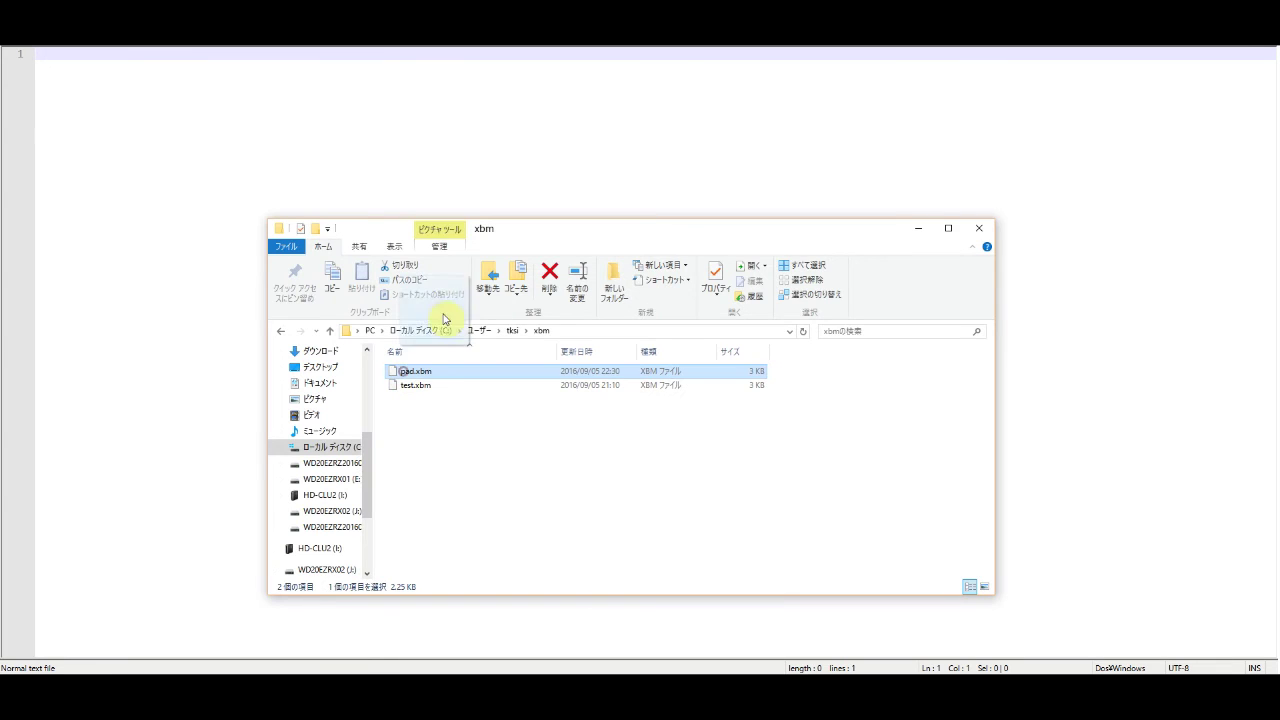
left_click_drag(446, 290, 277, 177)
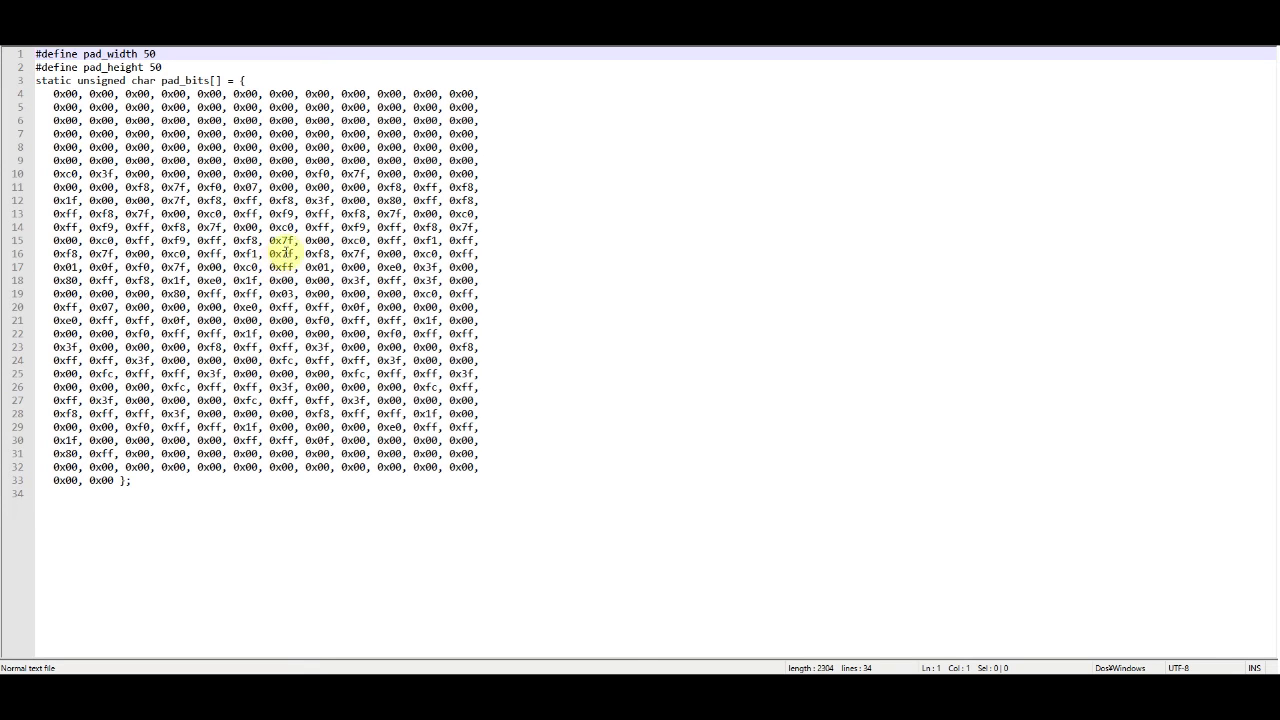
- Select all of pad.xbm's text in Notepad++ and copy it via the right-click menu
left_click(215, 240)
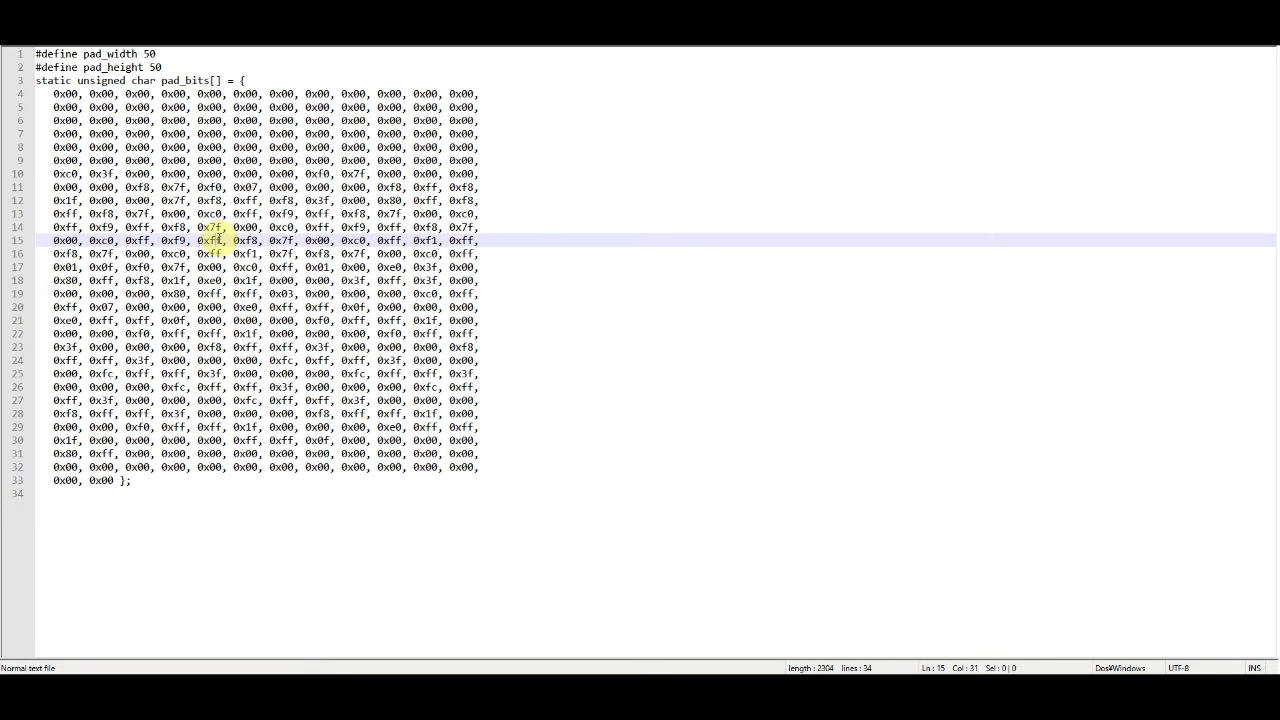
key("ctrl+a")
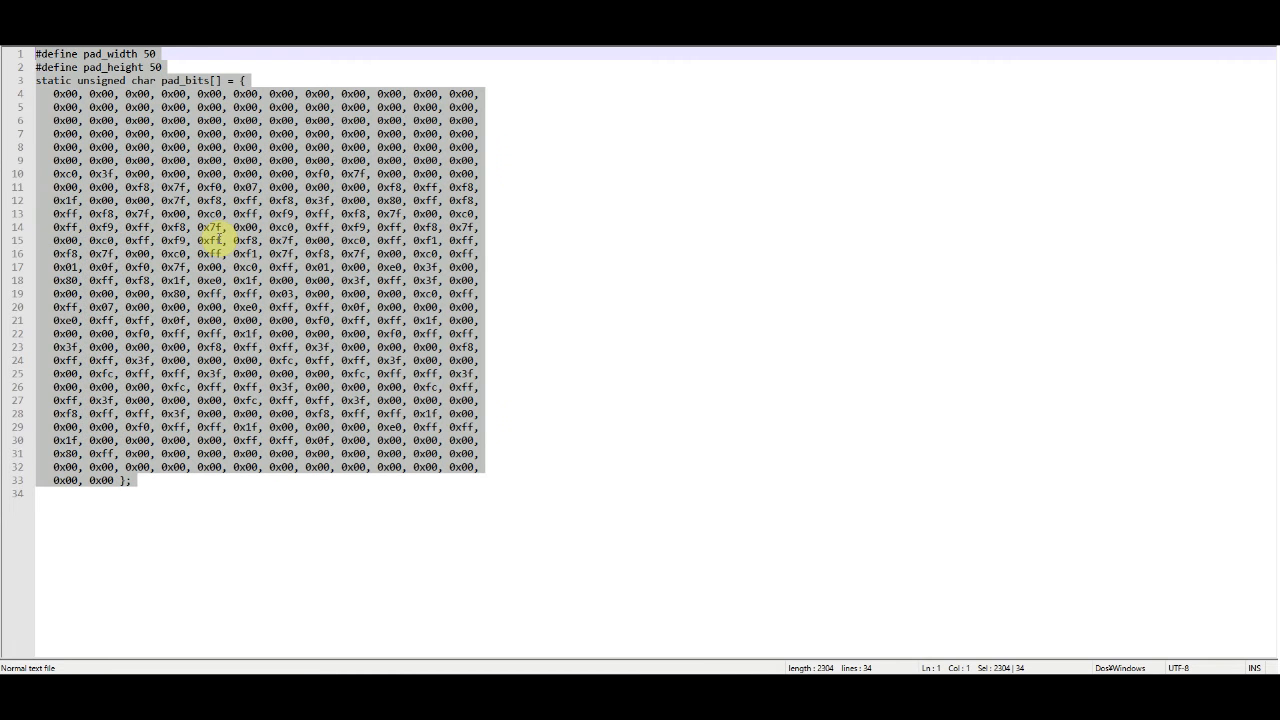
right_click(247, 205)
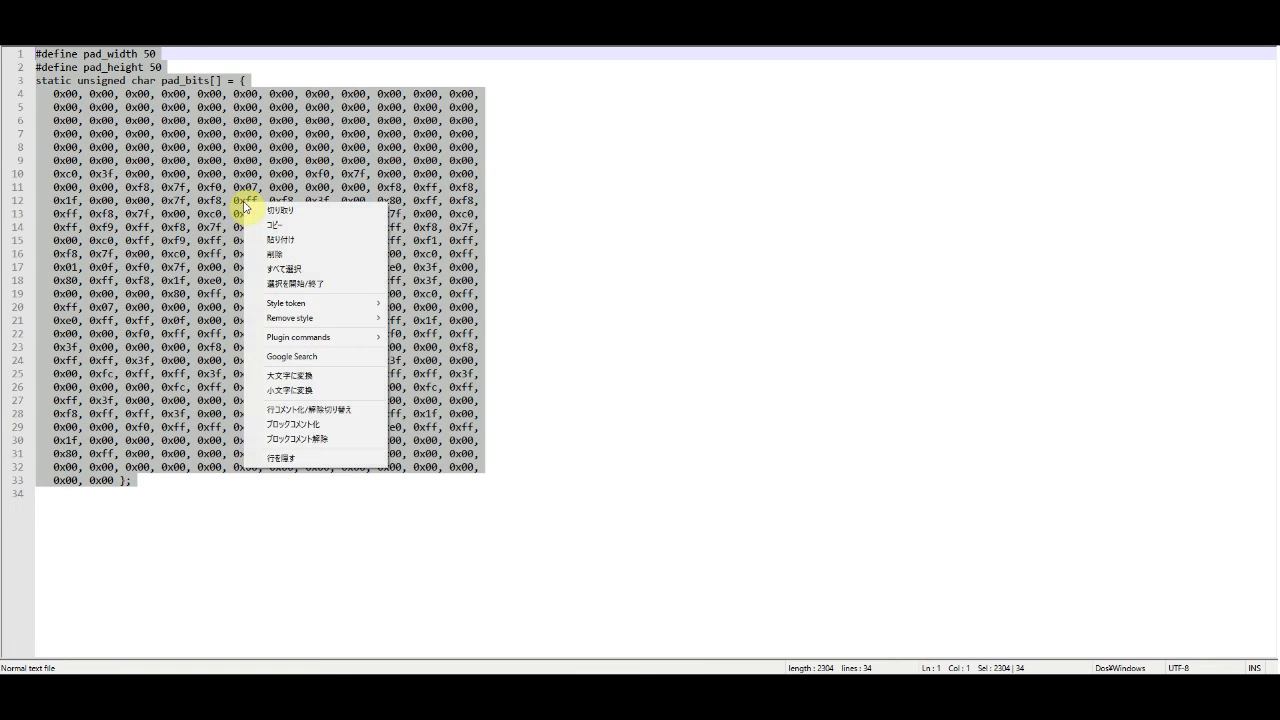
left_click(268, 229)
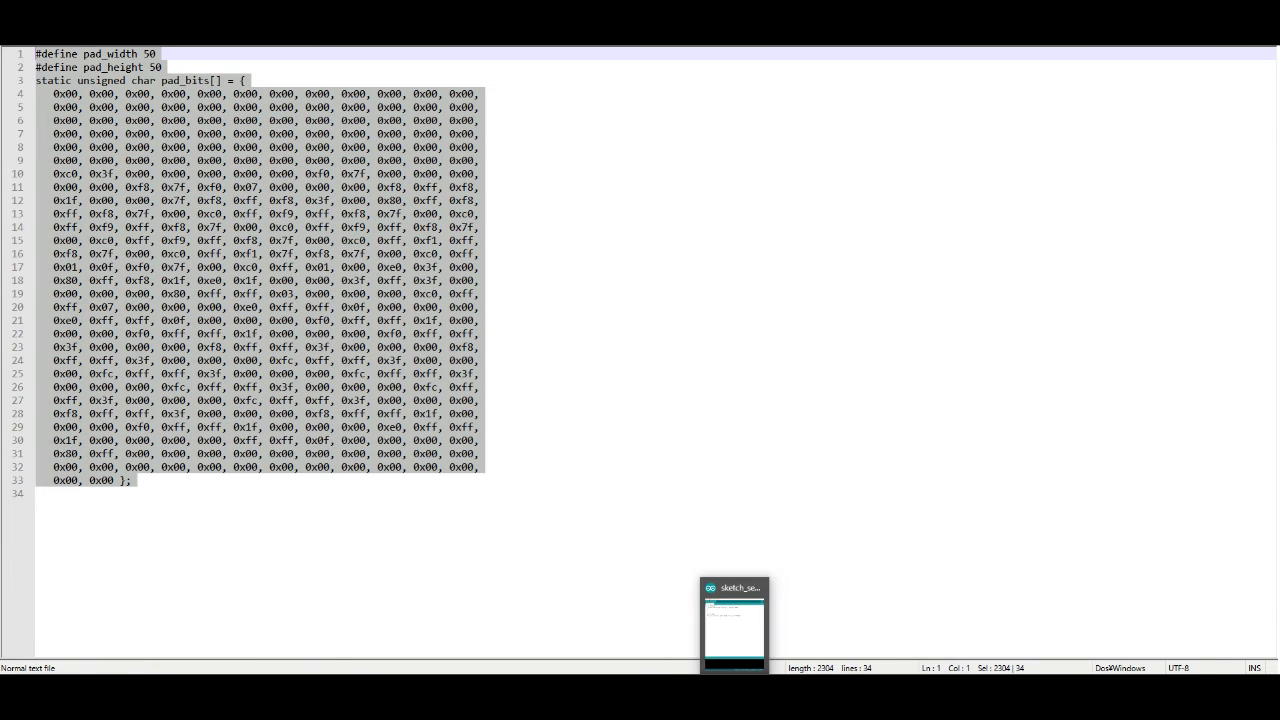
- Restore the Arduino window, move it beside the text editor, and browse File > Examples
left_click(745, 630)
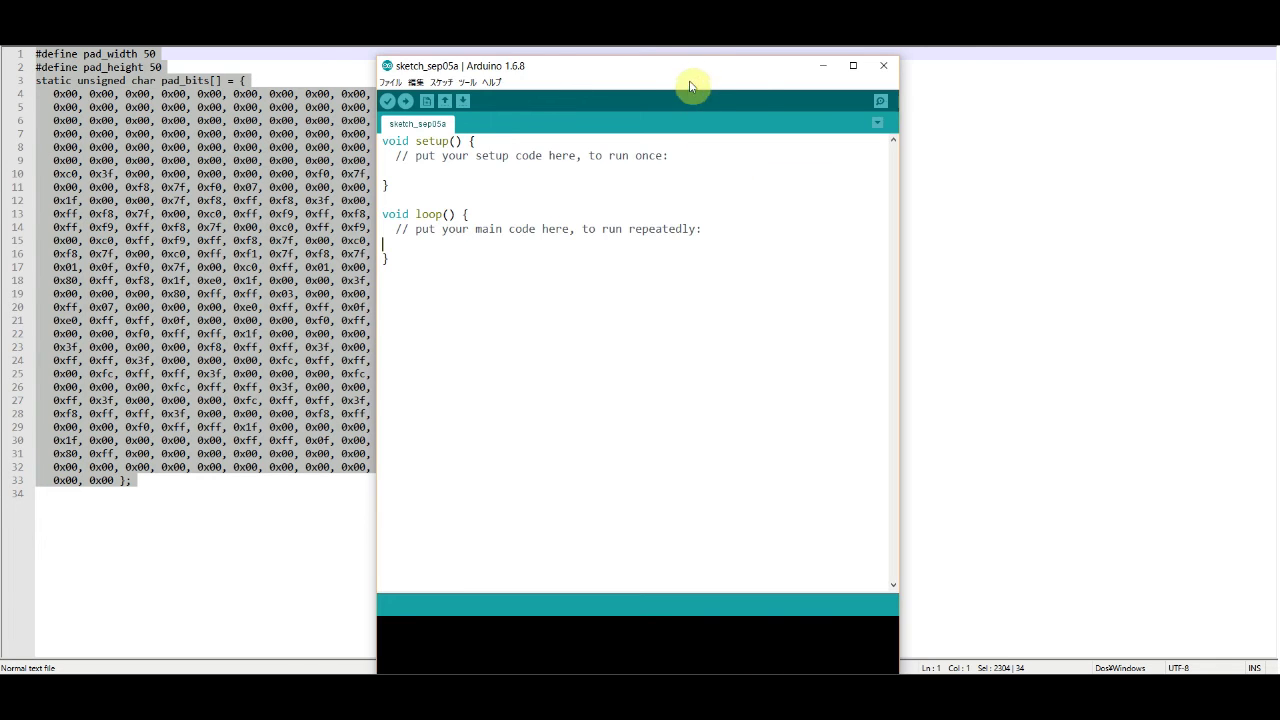
mouse_move(670, 72)
left_mouse_down()
mouse_move(755, 66)
mouse_move(721, 64)
mouse_move(651, 110)
left_mouse_up()
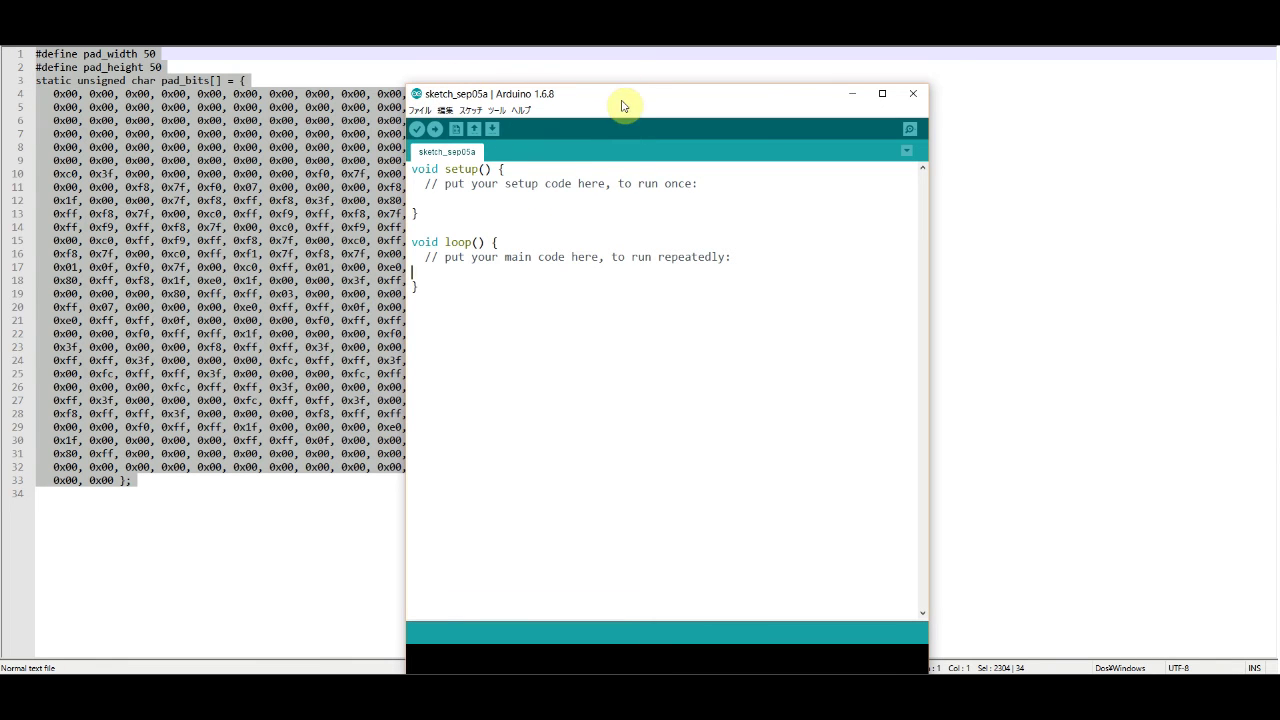
left_click(422, 112)
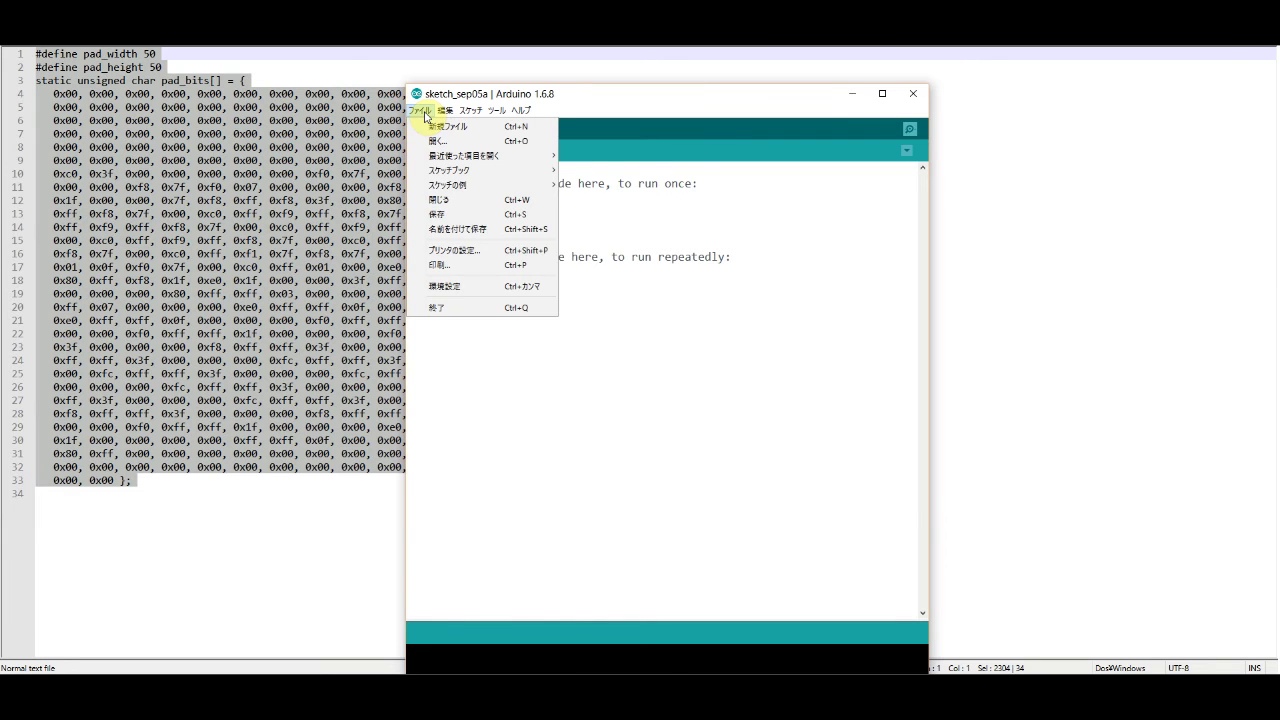
mouse_move(470, 185)
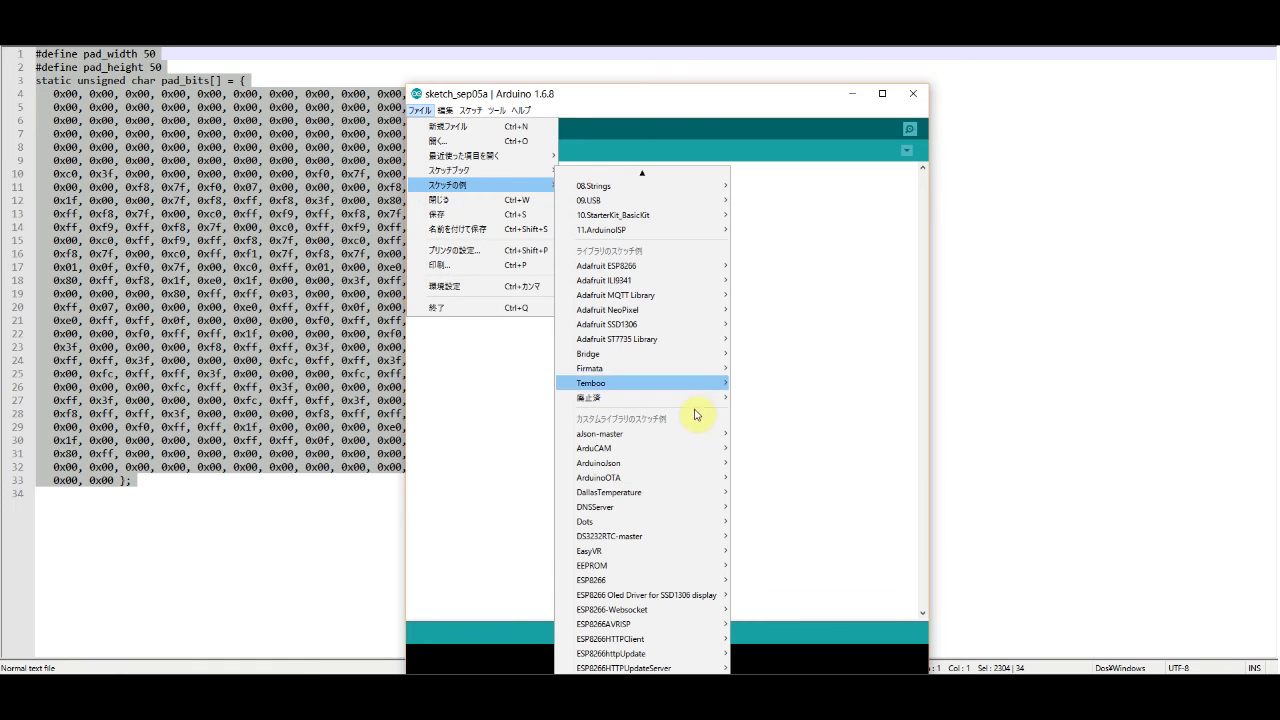
mouse_move(645, 595)
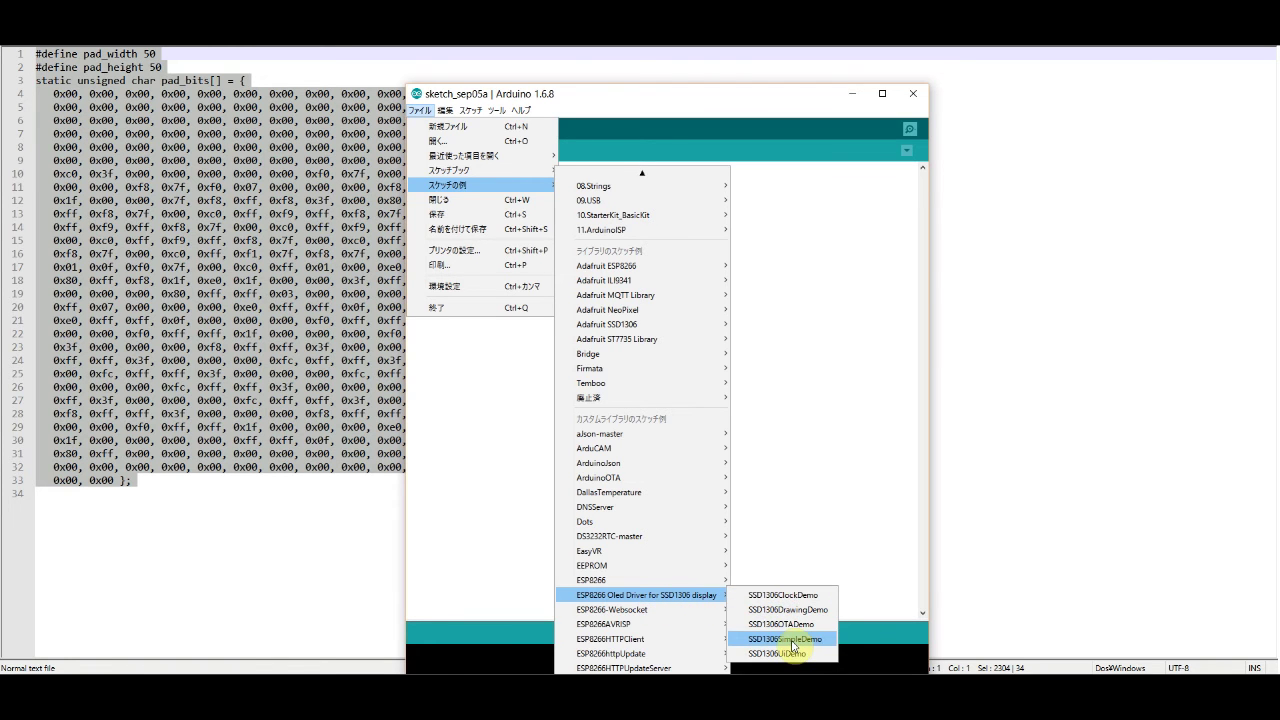
- Open the SSD1306SimpleDemo example from the SSD1306 driver library's examples
left_click(791, 640)
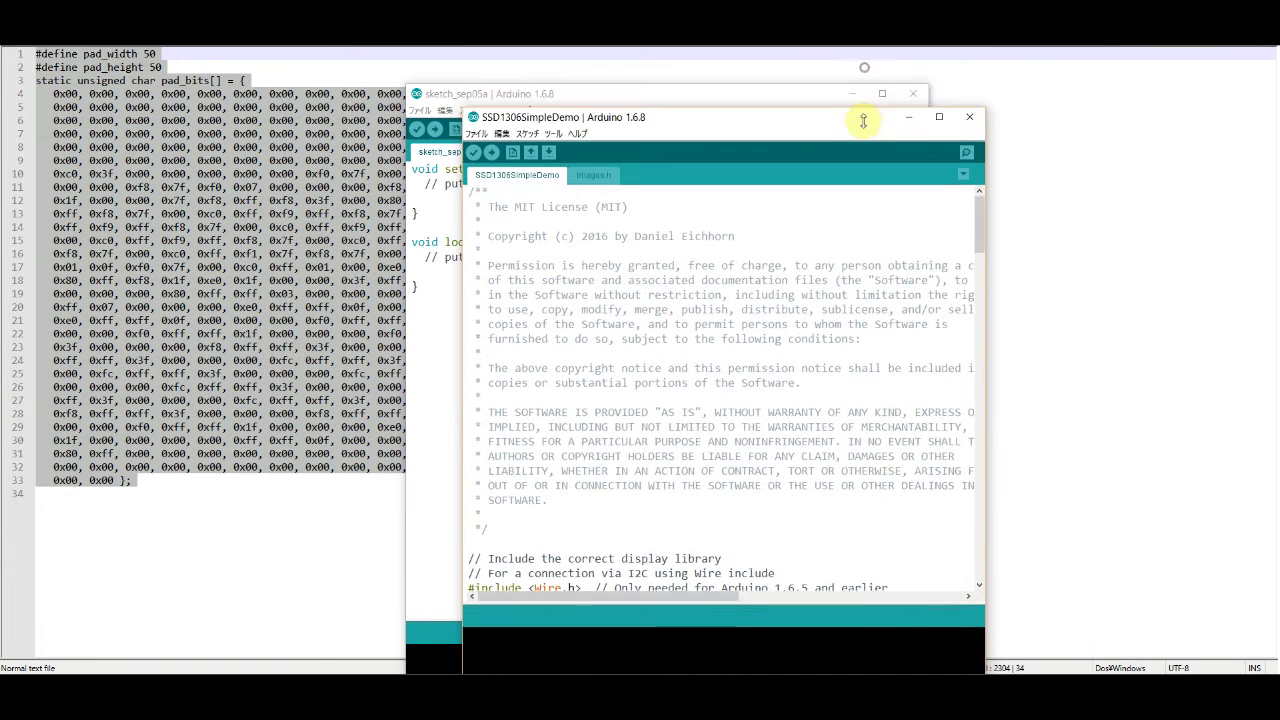
- Move the demo window left, enlarge it, and scroll through the sketch code
left_click_drag(864, 67, 755, 55)
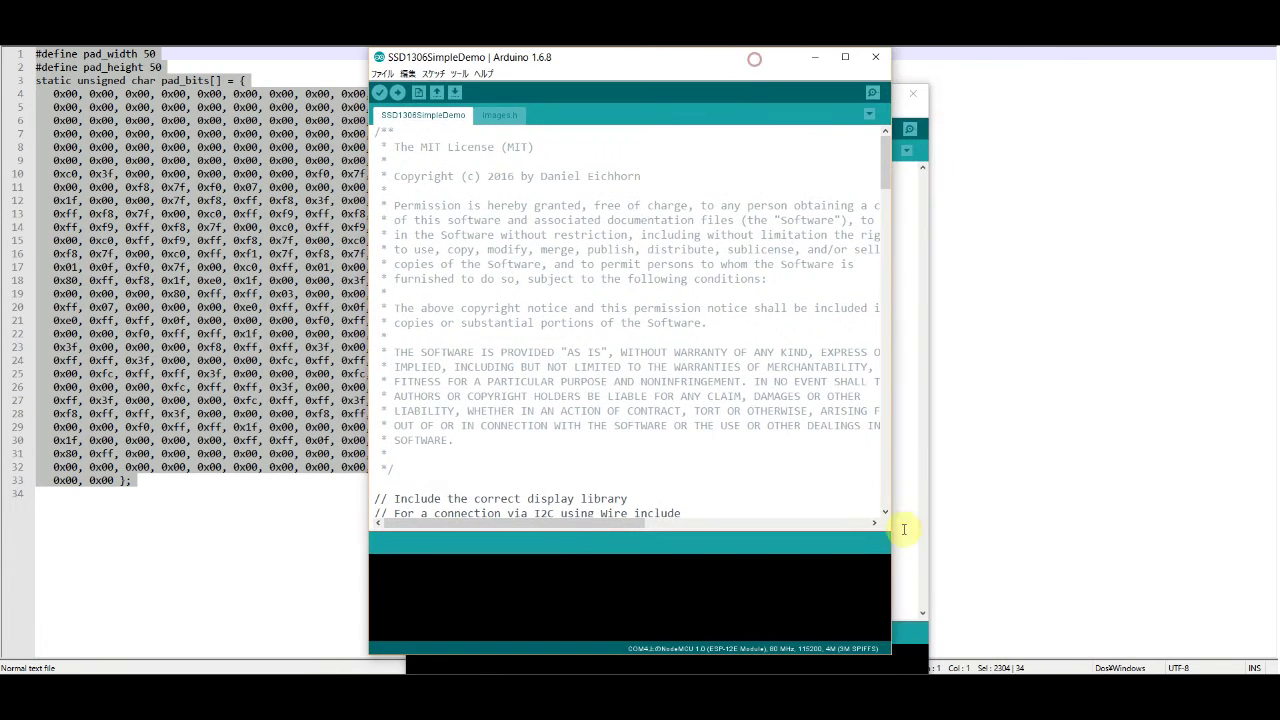
left_click_drag(890, 658, 950, 670)
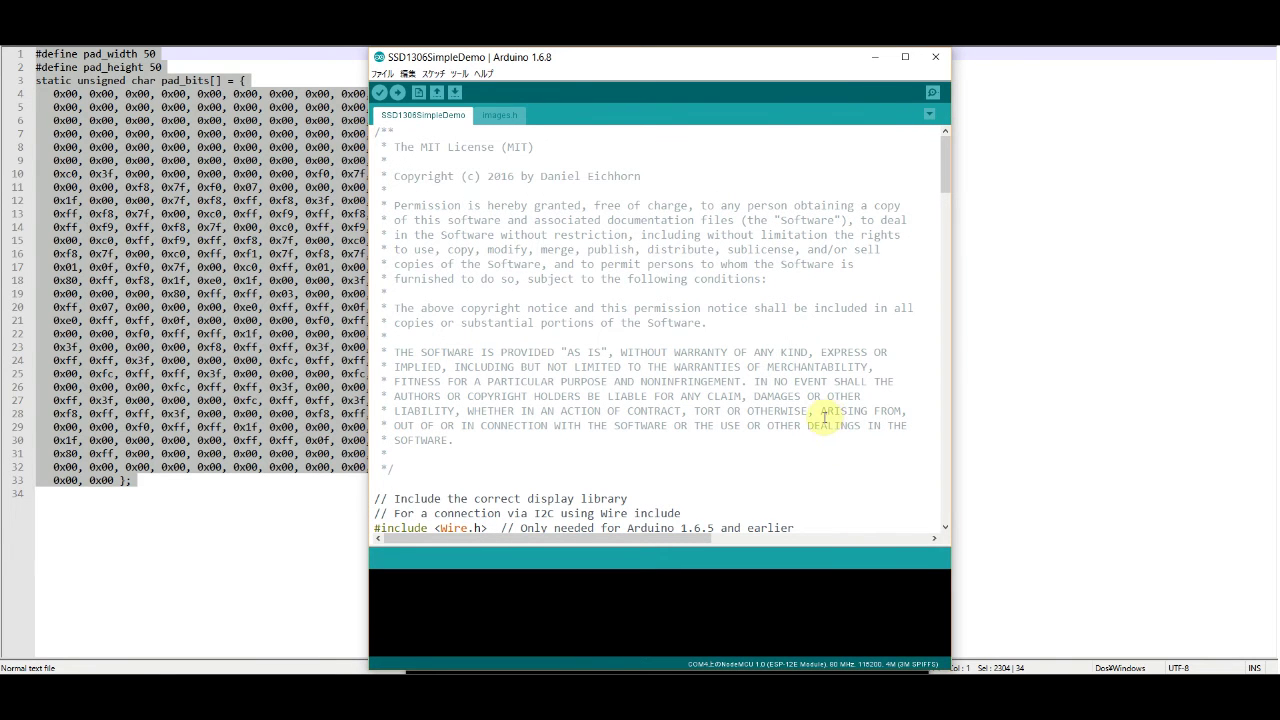
scroll(828, 412, "down", 1)
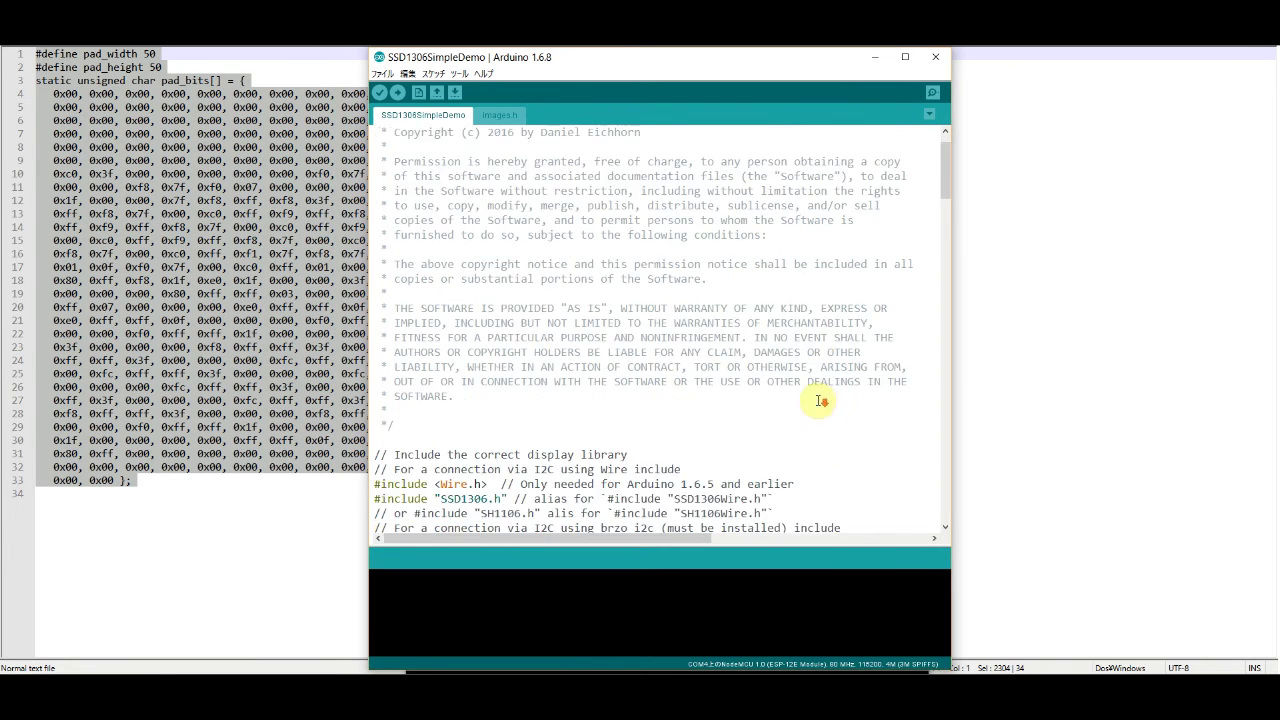
scroll(828, 412, "down", 2)
scroll(822, 410, "down", 1)
scroll(826, 410, "up", 3)
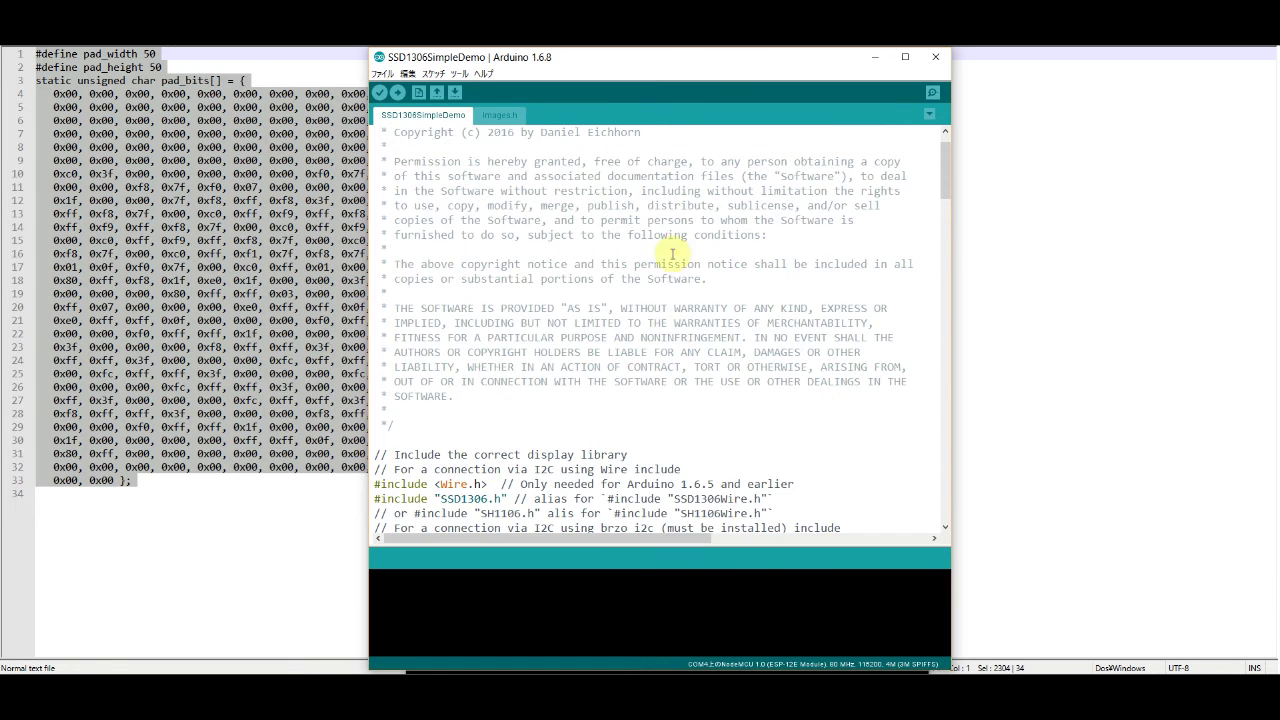
- Switch between the sketch and images.h tabs, ending on images.h's WiFi_Logo data
left_click(490, 116)
left_click(436, 116)
left_click(486, 116)
left_click(422, 118)
left_click(491, 116)
left_click(434, 116)
left_click(498, 116)
left_click(436, 118)
left_click(492, 116)
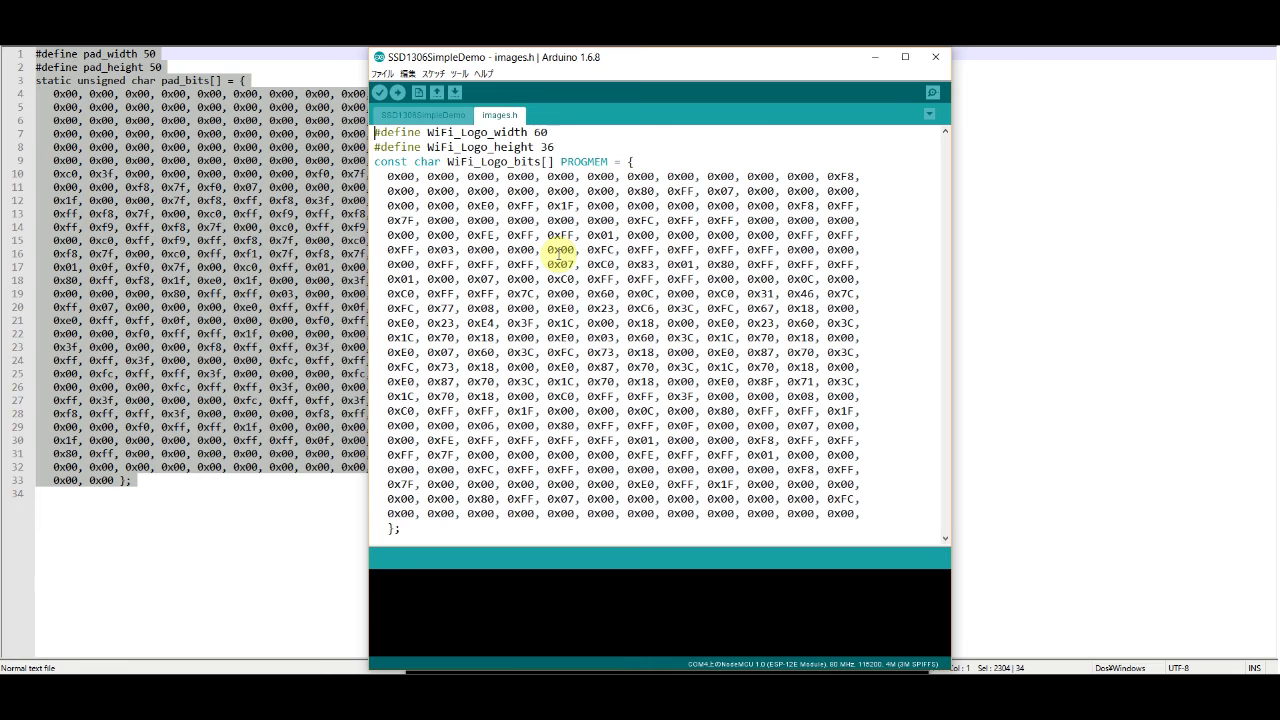
- Paste the pad.xbm code two lines below the WiFi_Logo_bits array in images.h
left_click(567, 264)
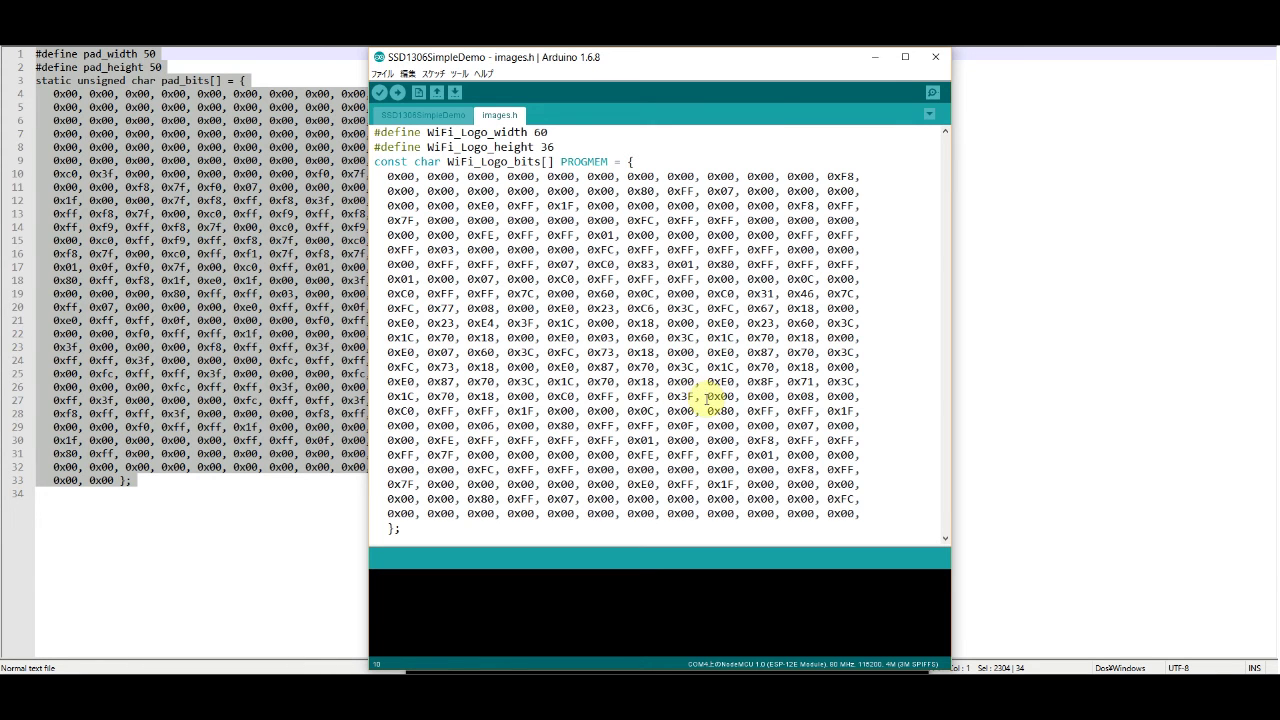
left_click(419, 533)
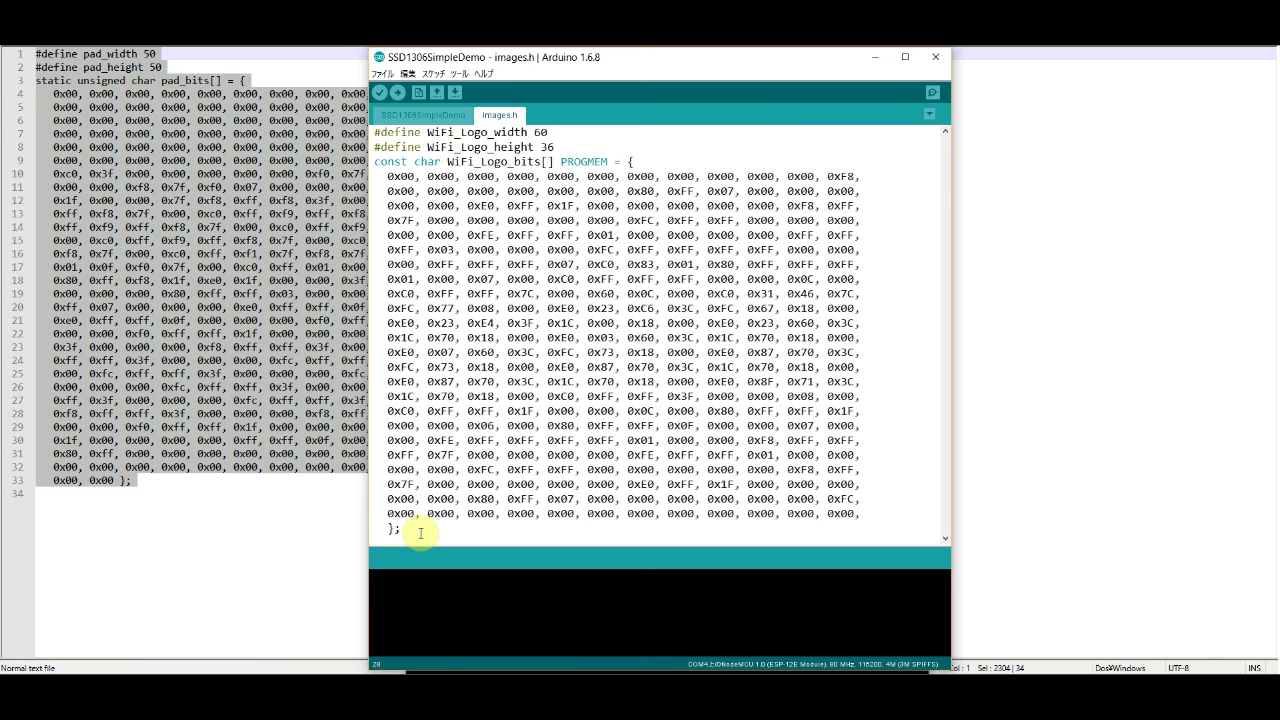
key("Return")
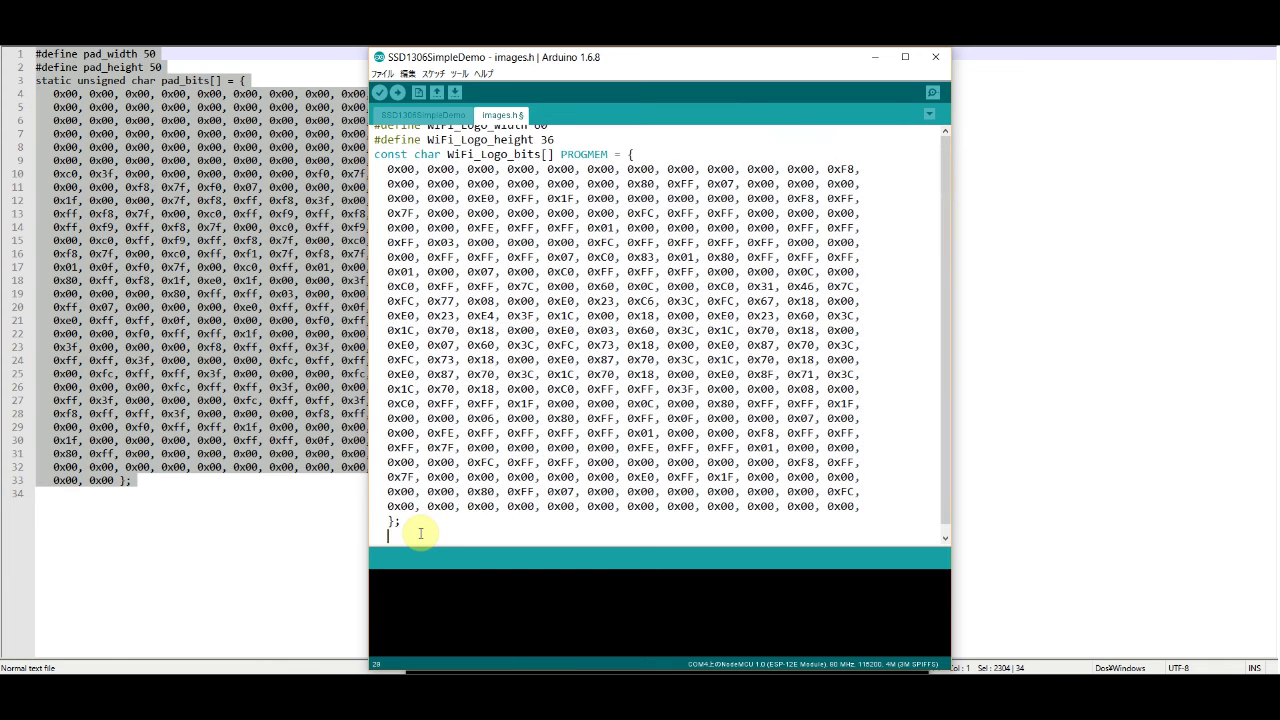
key("Return")
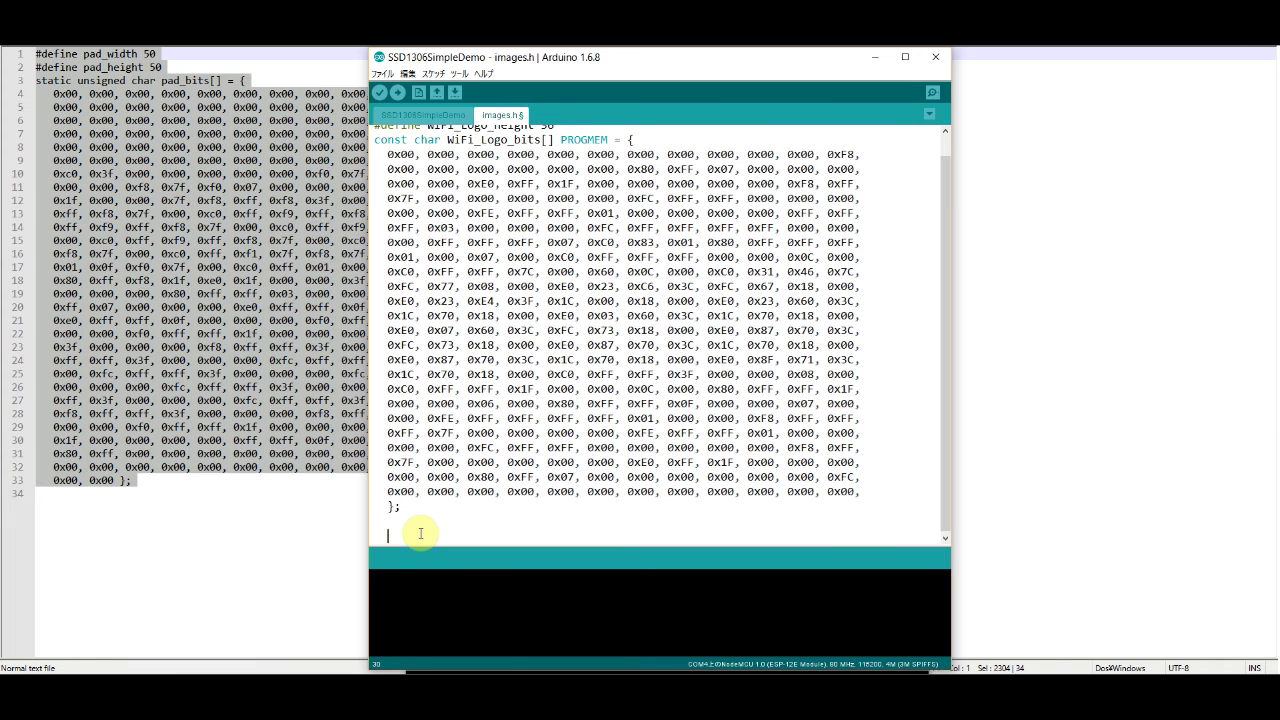
key("ctrl+v")
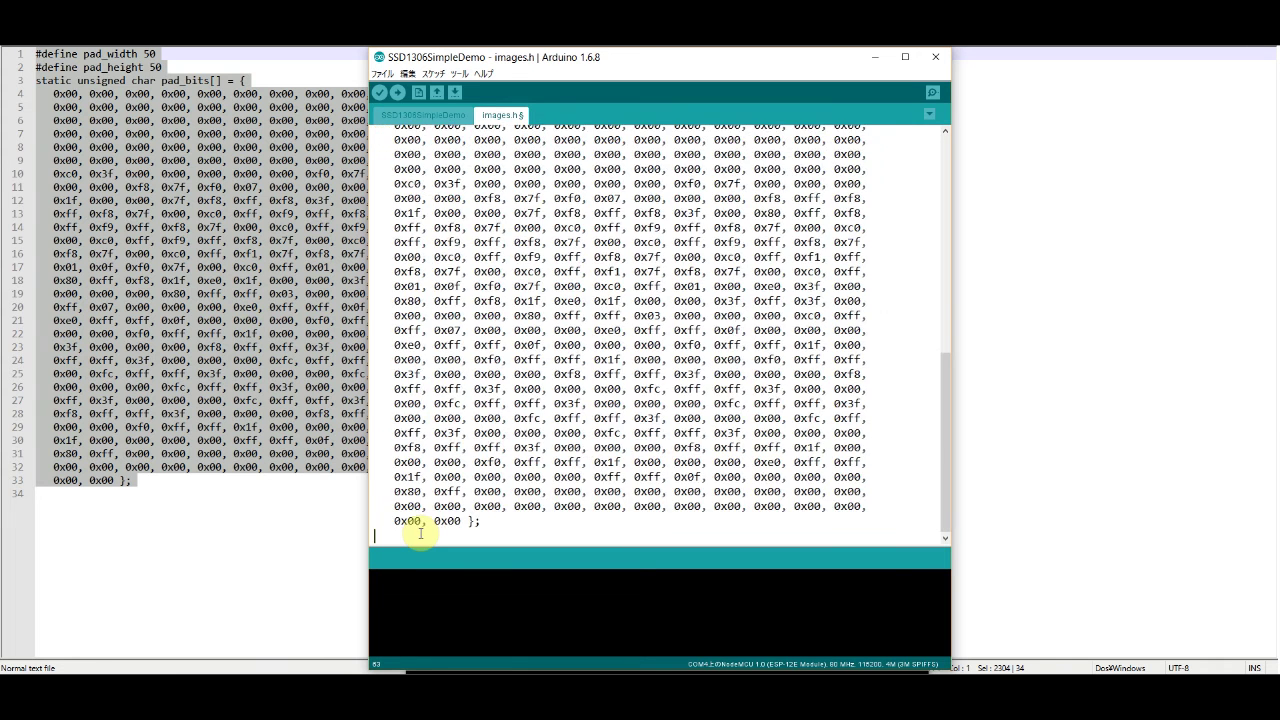
- Remove the leading indentation before the pasted pad_width define
scroll(595, 355, "up", 4)
scroll(600, 349, "up", 1)
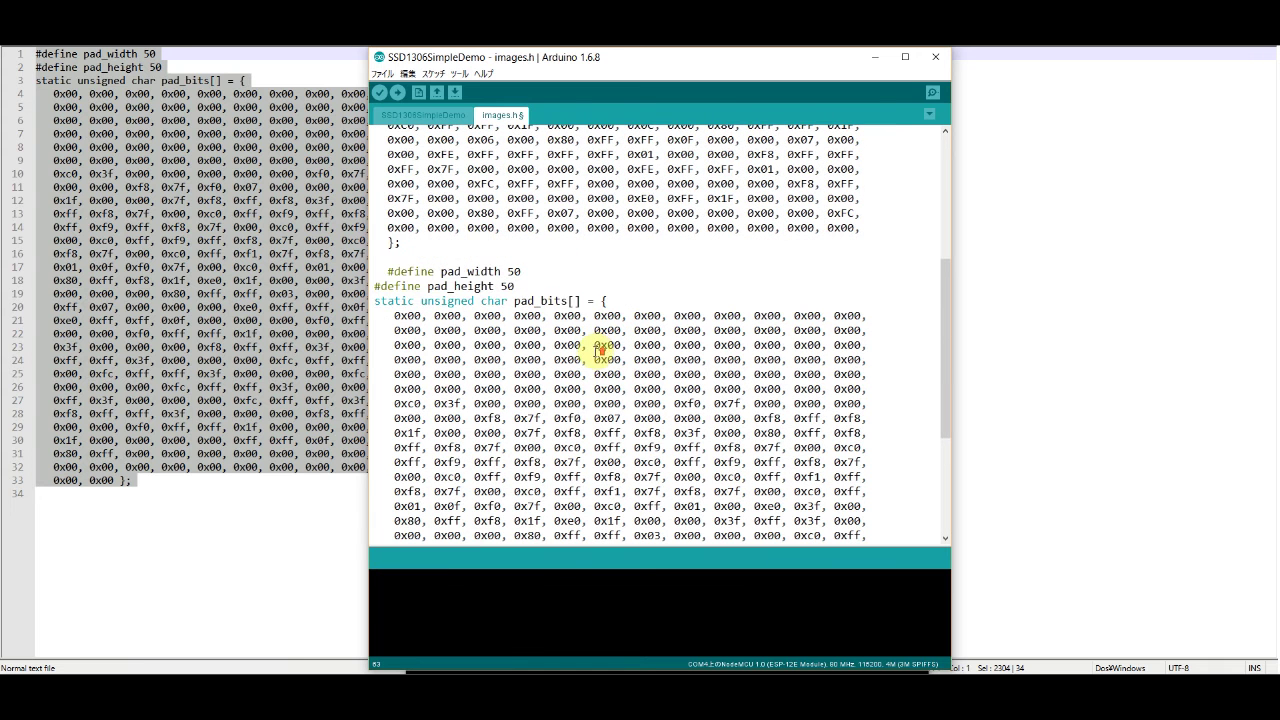
left_click(388, 272)
key("BackSpace")
key("BackSpace")
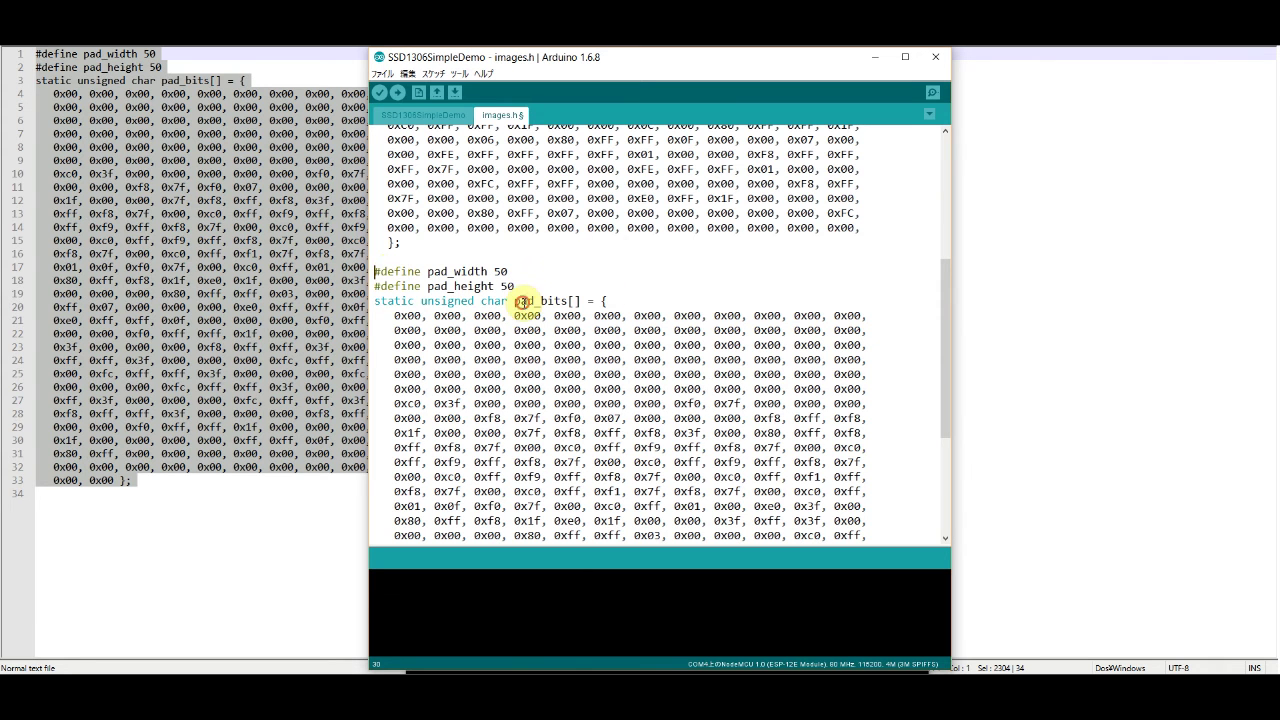
- Locate the pad_bits array declaration in images.h
left_click_drag(515, 301, 566, 301)
left_click(546, 389)
scroll(547, 388, "up", 2)
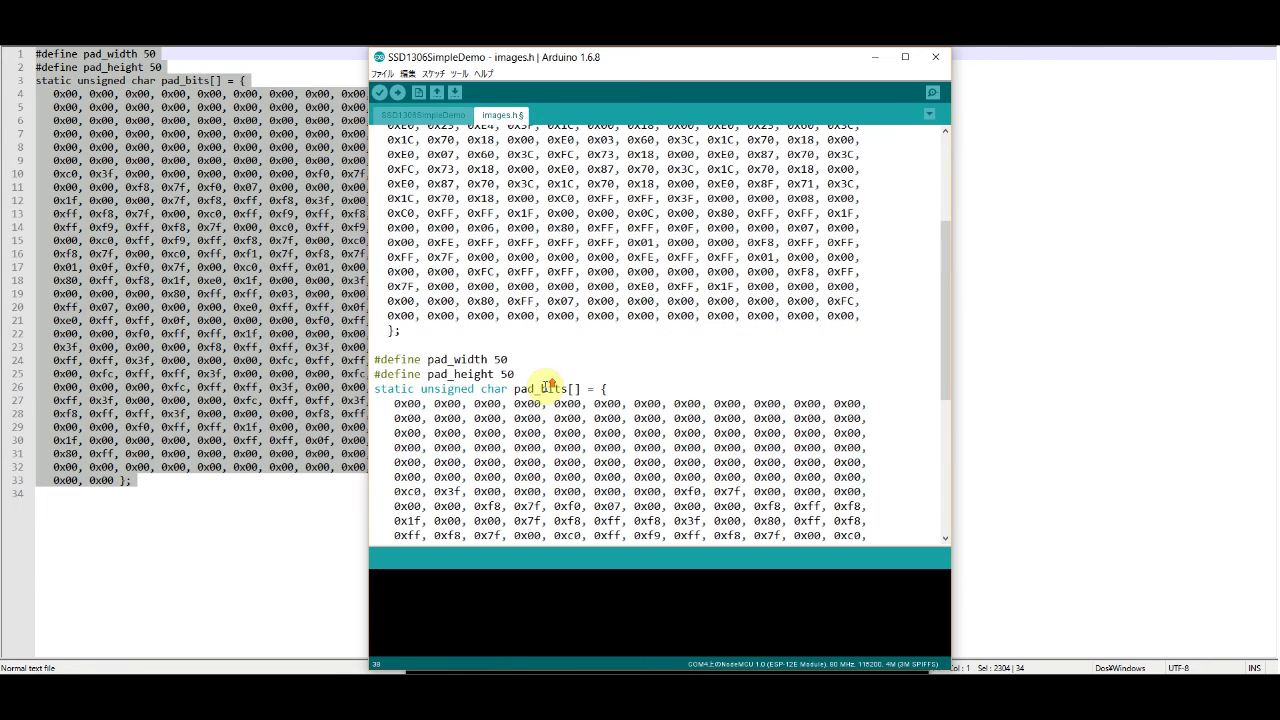
scroll(546, 389, "up", 3)
scroll(546, 389, "down", 3)
scroll(546, 389, "down", 2)
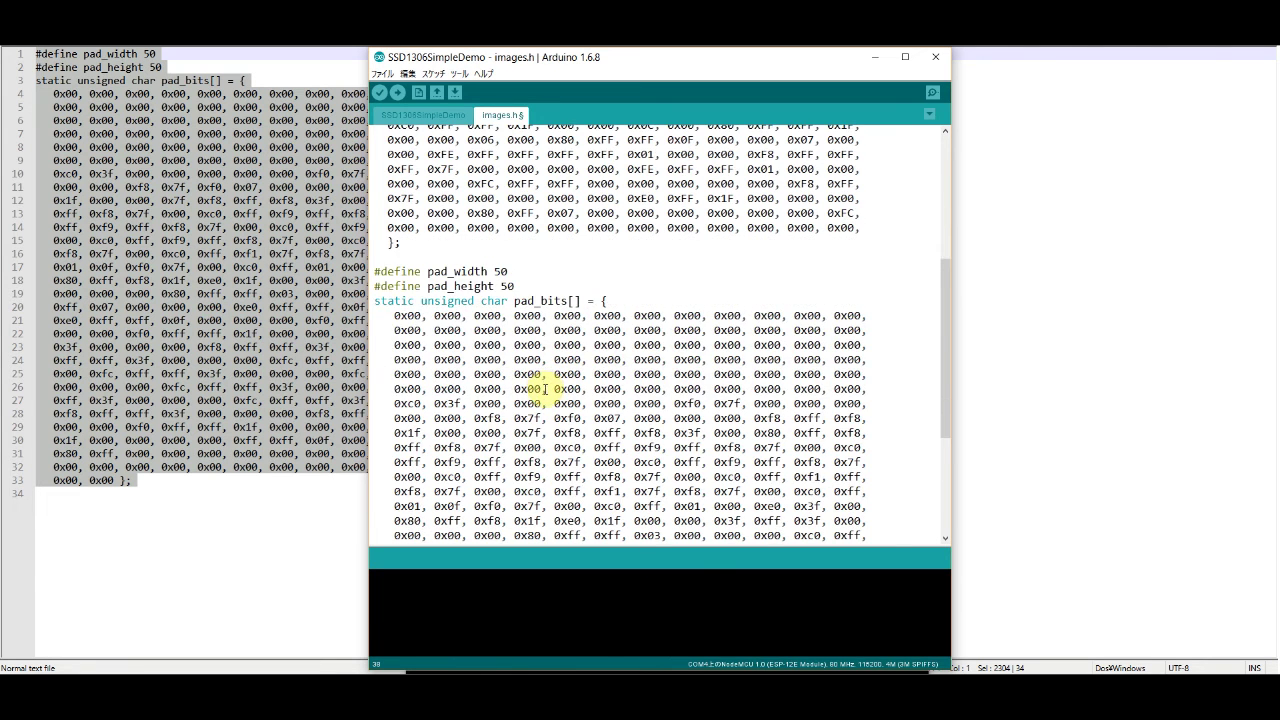
scroll(546, 389, "up", 1)
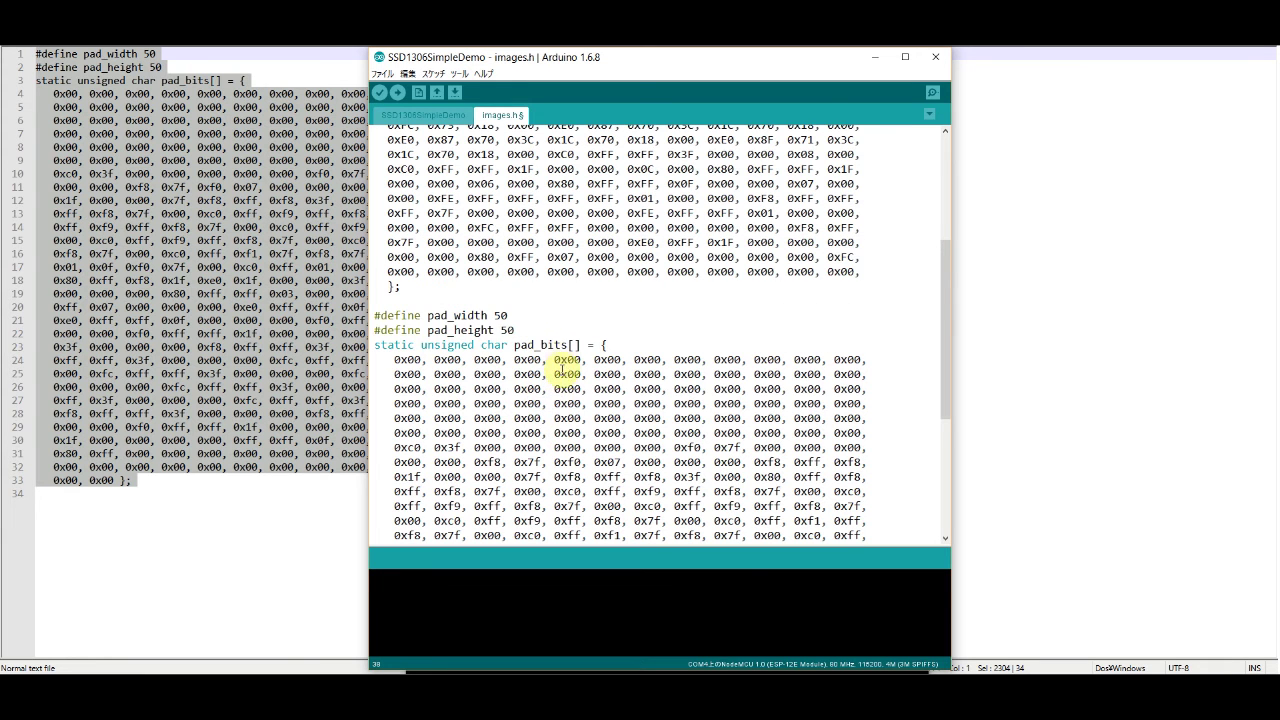
scroll(563, 370, "up", 1)
scroll(563, 369, "up", 1)
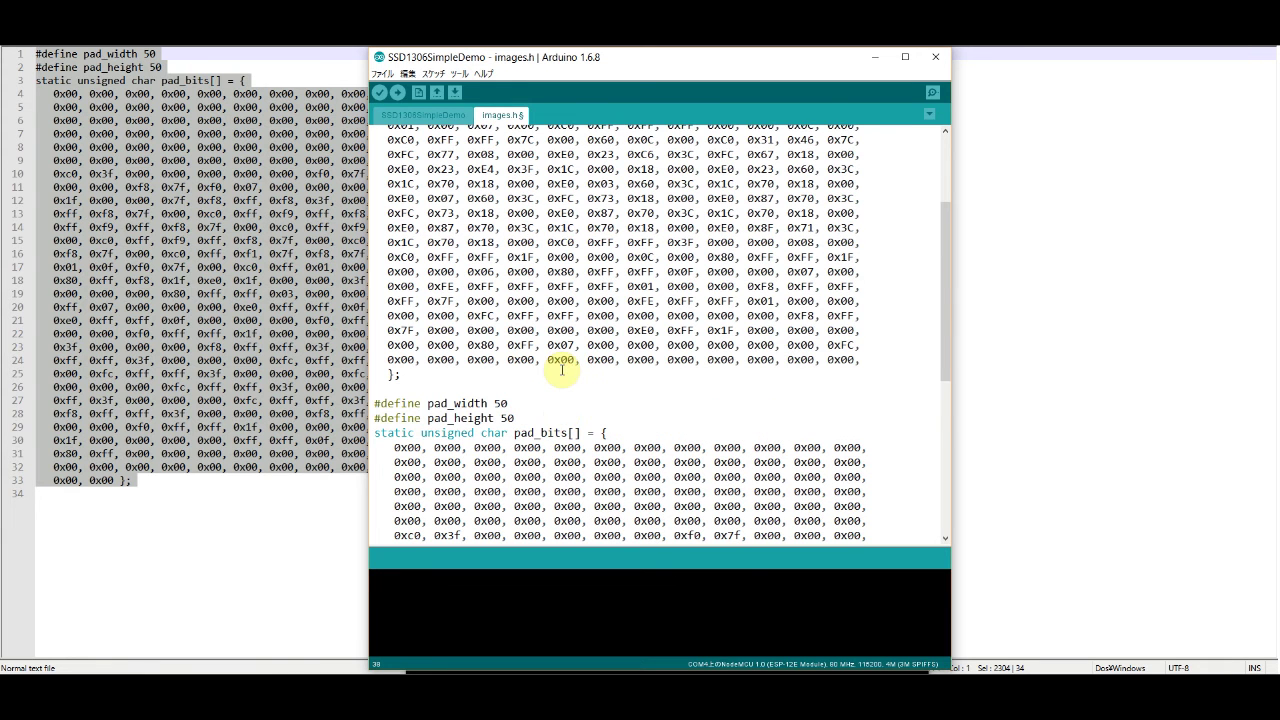
scroll(531, 437, "down", 1)
scroll(531, 409, "up", 1)
- Replace 'static unsigned' before pad_bits with 'const', then return to the SSD1306SimpleDemo sketch
left_click_drag(474, 432, 374, 432)
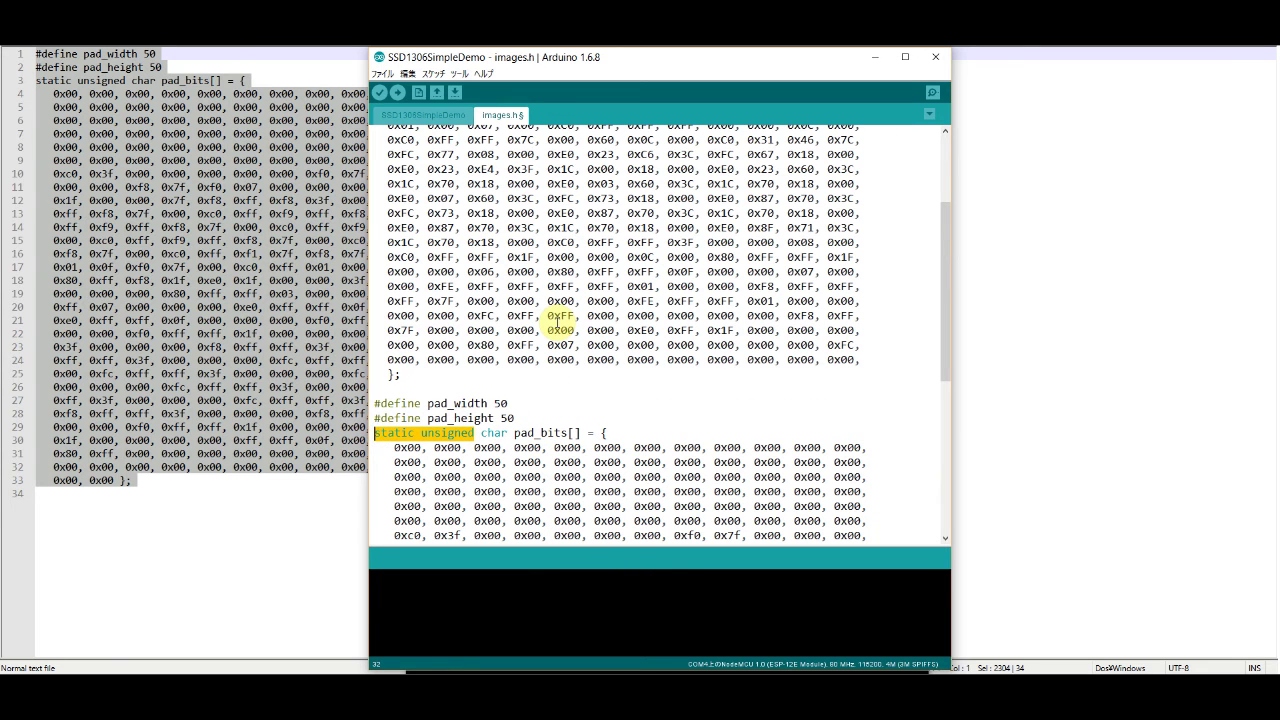
scroll(562, 325, "up", 3)
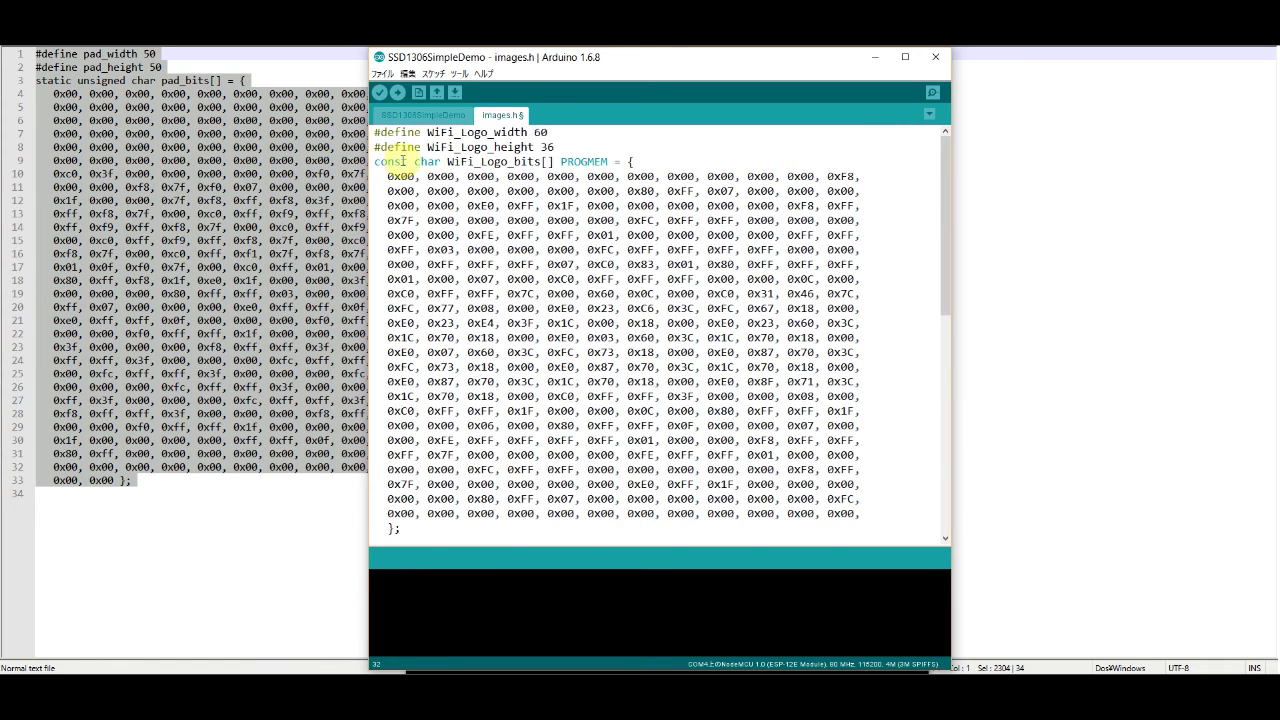
scroll(545, 290, "down", 3)
scroll(566, 312, "down", 1)
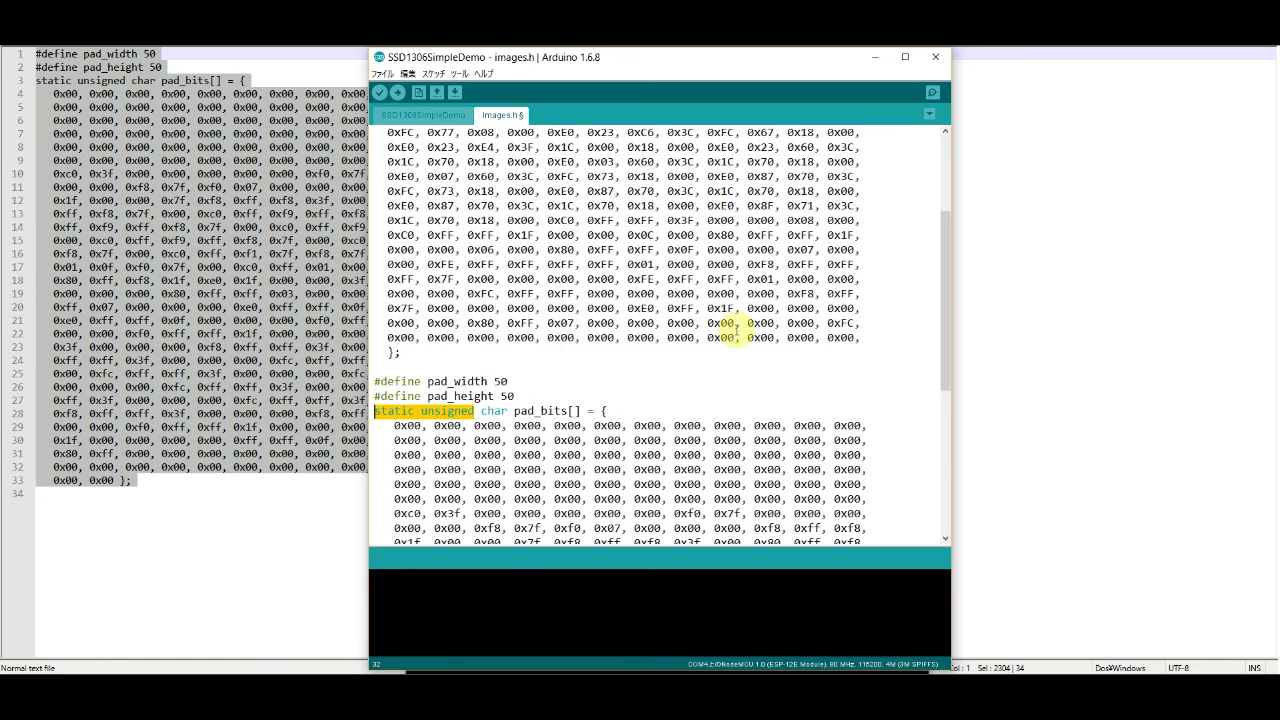
type("const")
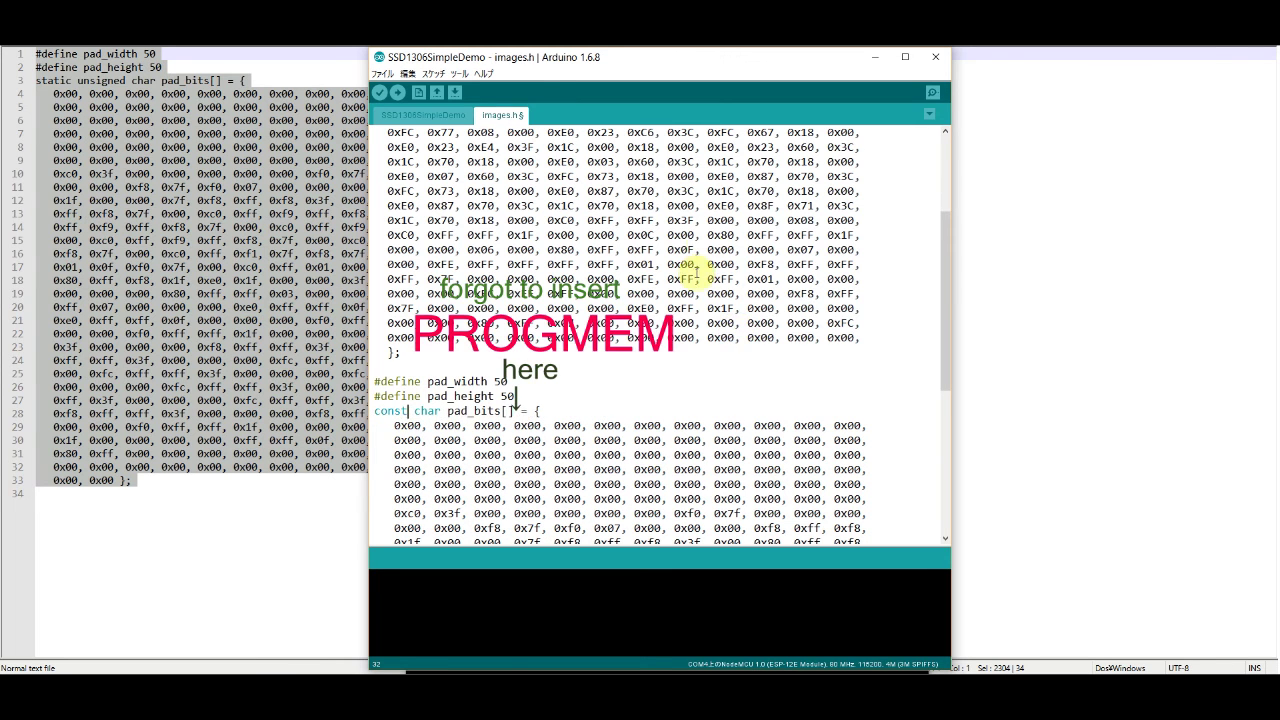
left_click(627, 219)
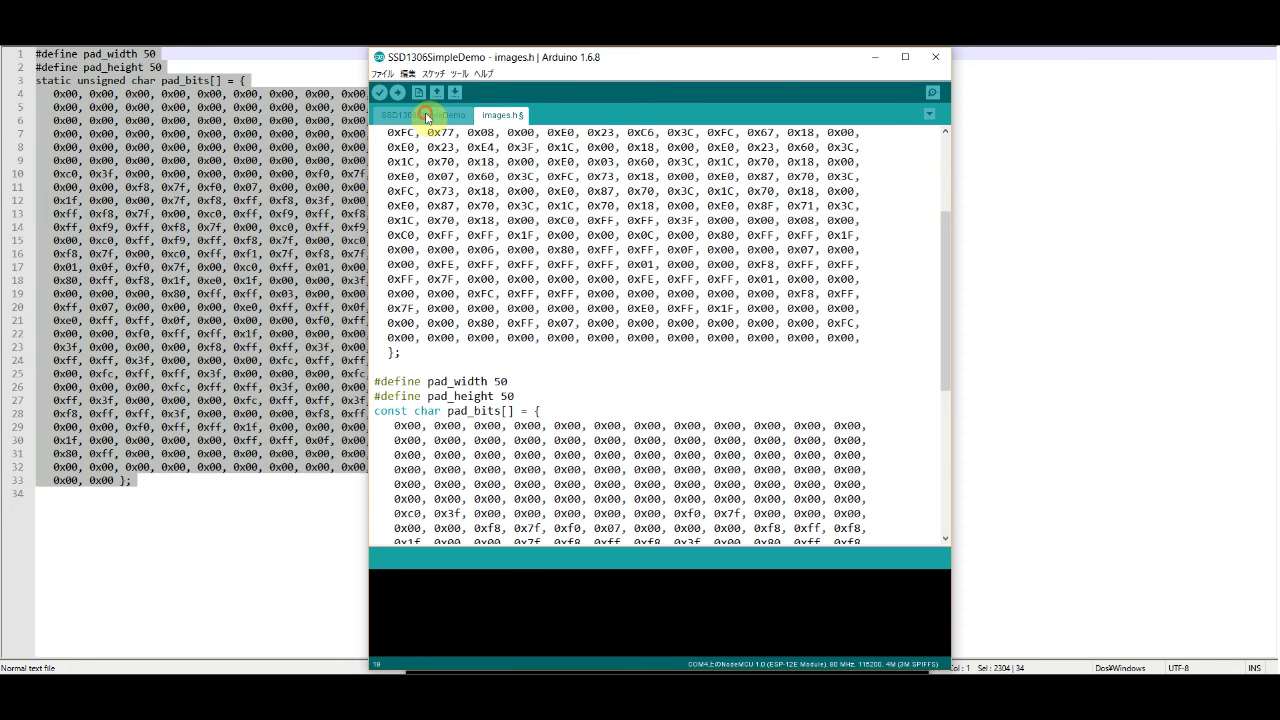
left_click(426, 116)
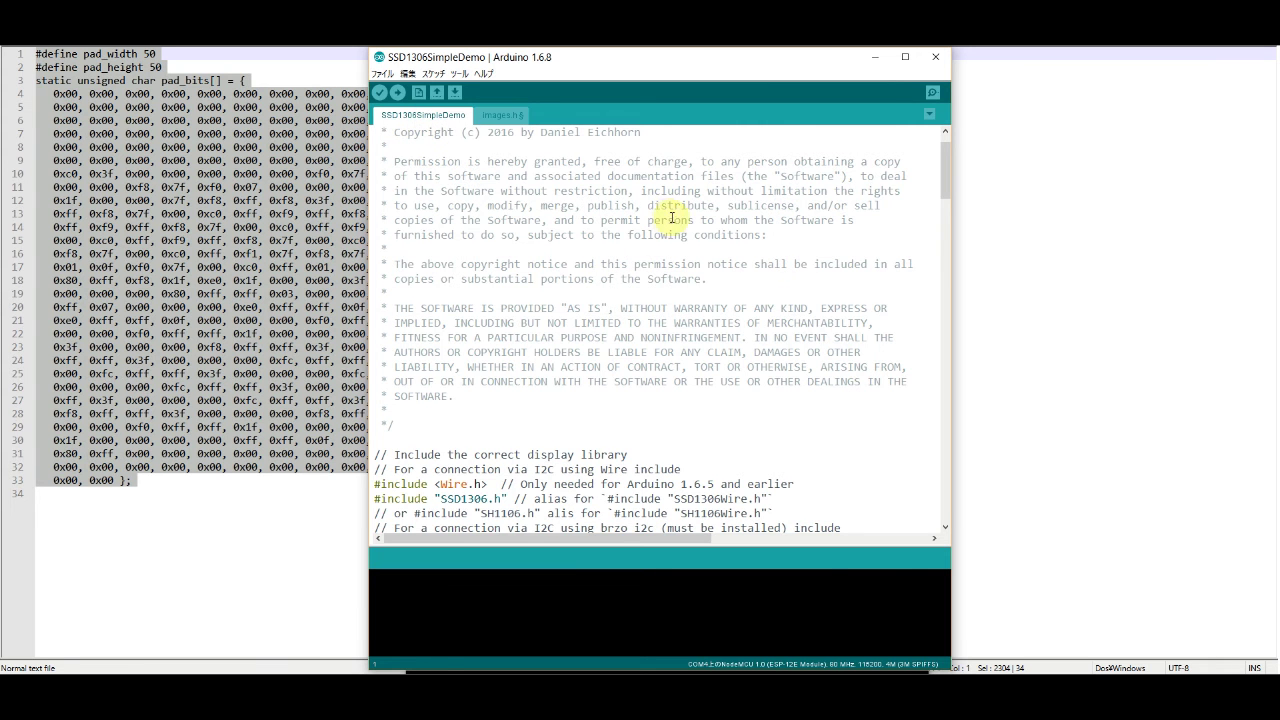
- Scroll the sketch down to drawImageDemo() and its drawXbm call for WiFi_Logo
scroll(678, 221, "down", 1)
scroll(682, 221, "down", 1)
scroll(685, 222, "down", 5)
scroll(687, 222, "down", 2)
scroll(687, 222, "down", 5)
scroll(686, 225, "down", 4)
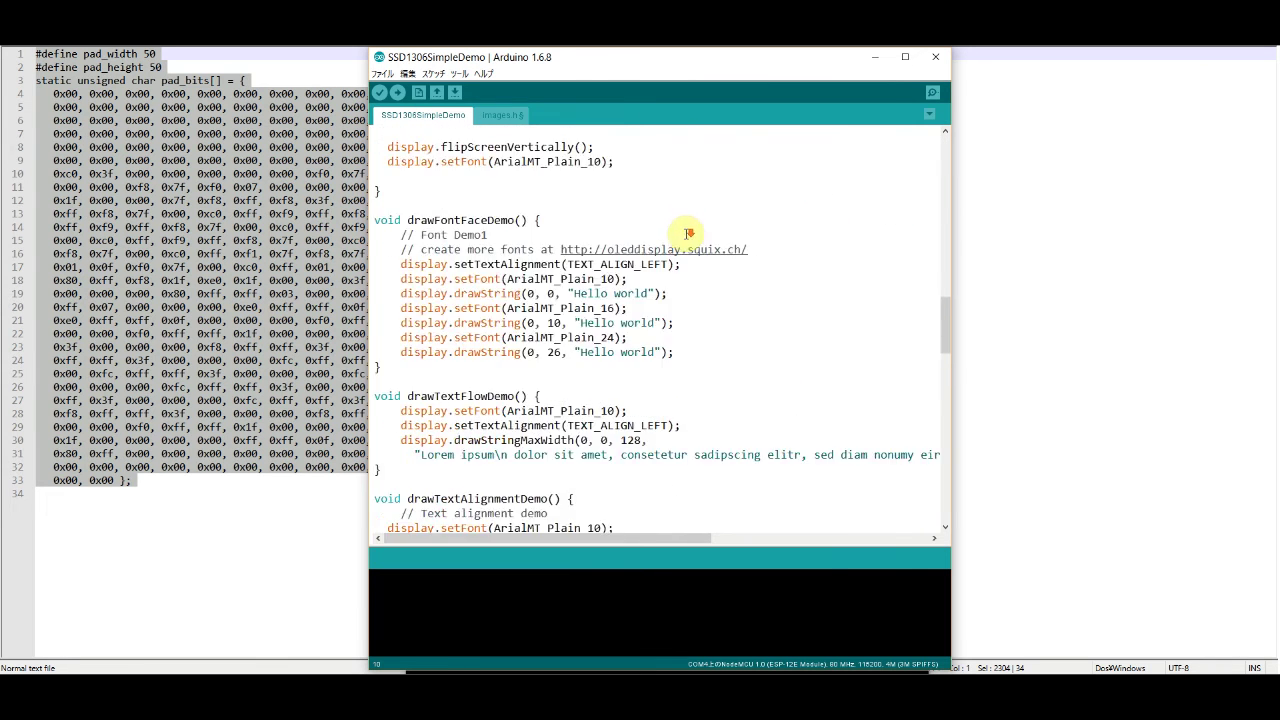
scroll(686, 234, "down", 3)
scroll(686, 234, "down", 3)
scroll(686, 234, "down", 3)
scroll(688, 235, "down", 3)
scroll(688, 236, "down", 3)
scroll(688, 236, "down", 3)
scroll(688, 236, "down", 3)
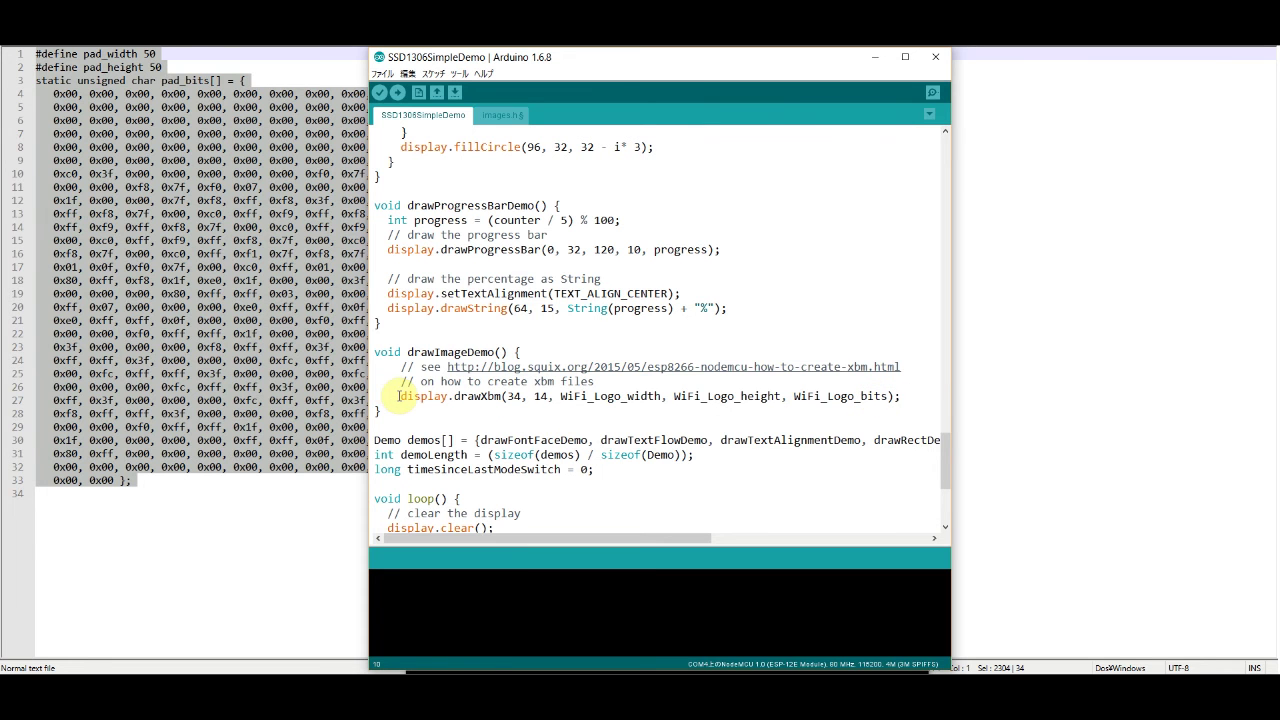
- Duplicate the drawXbm line, comment out the original, and check the pad_bits names in images.h
left_click_drag(404, 397, 880, 399)
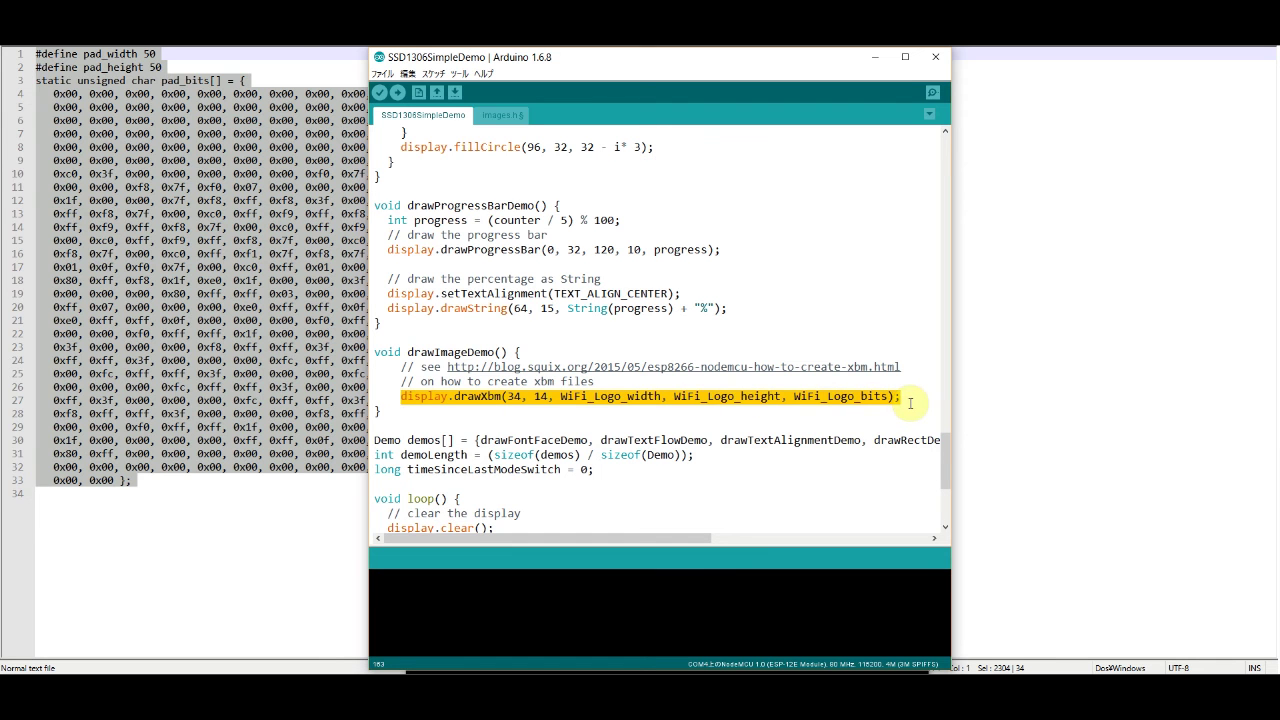
left_click(910, 403)
key("Return")
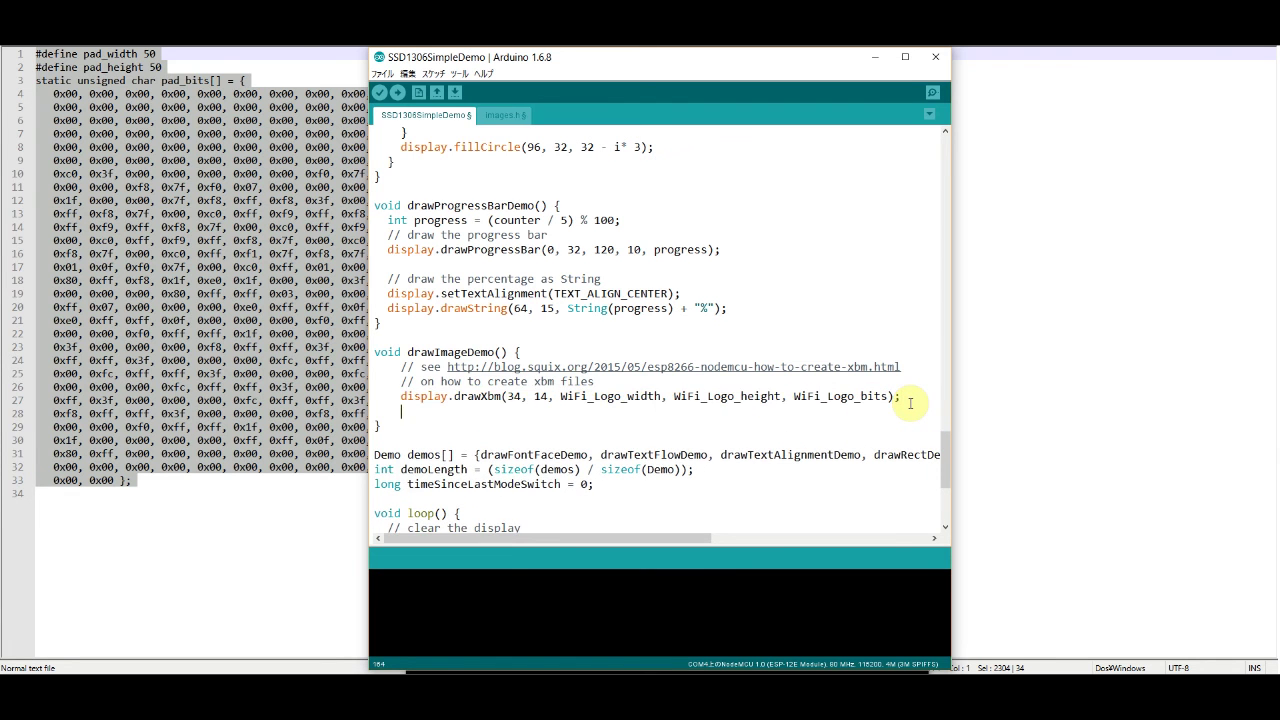
type("display.drawXbm(34, 14, WiFi_Logo_width, WiFi_Logo_height, WiFi_Logo_bits);")
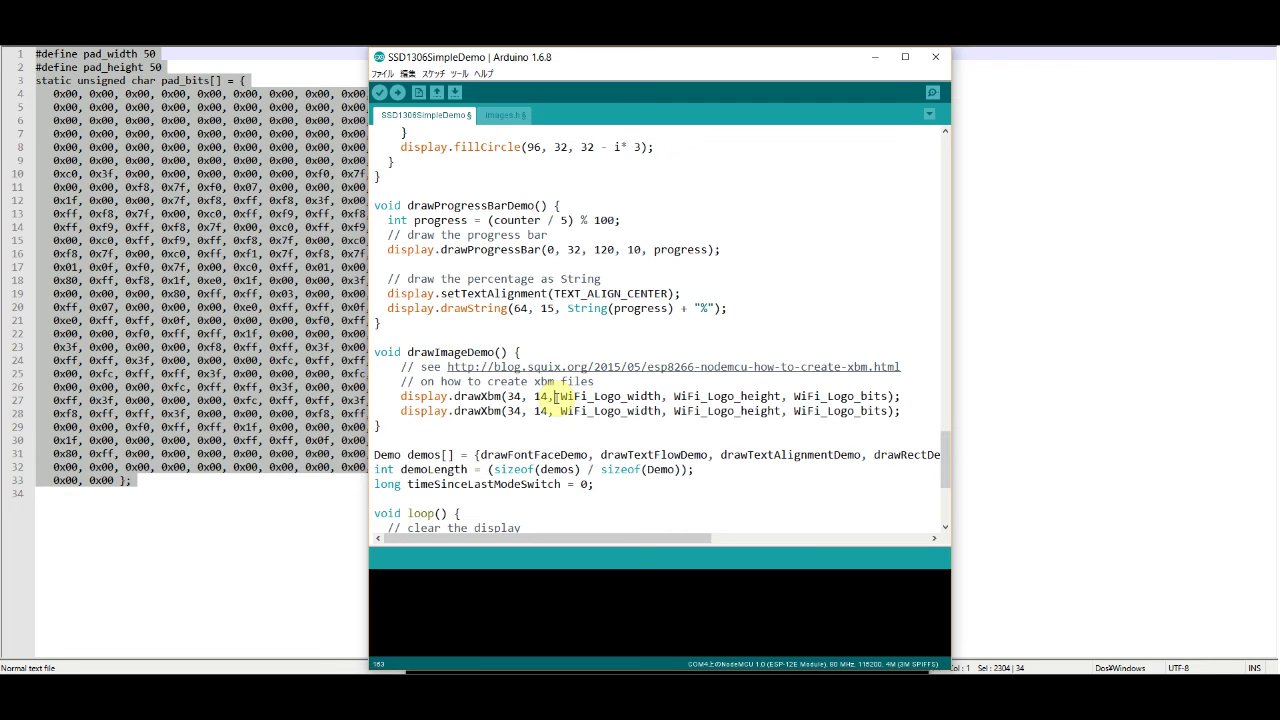
key("ctrl+slash")
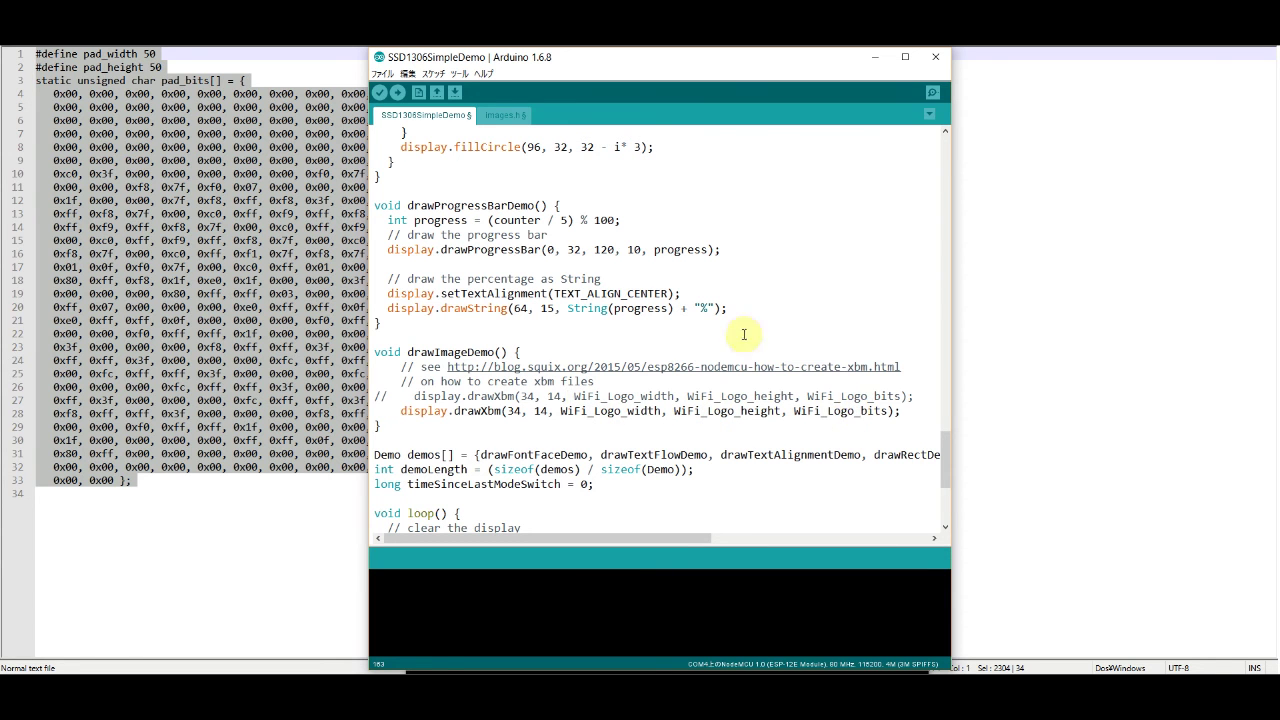
left_click(498, 116)
scroll(648, 308, "down", 2)
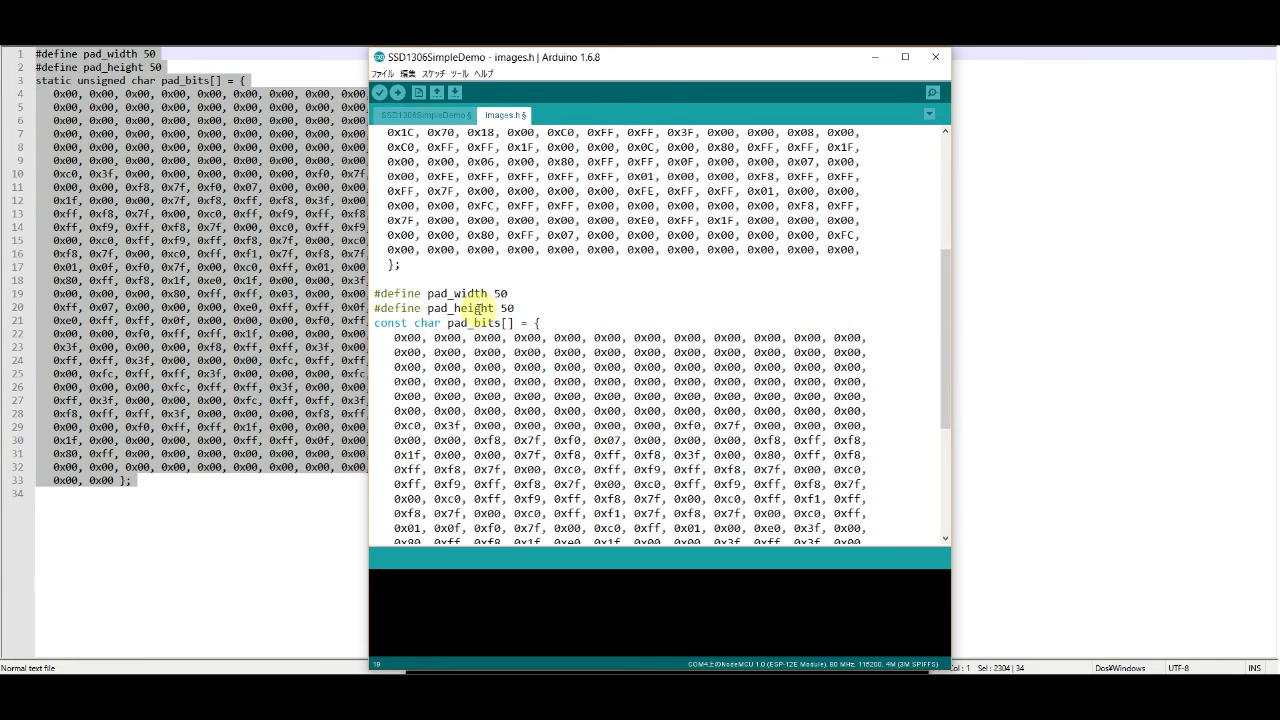
- Back in the sketch, change the active drawXbm call's width argument to pad_width
left_click(421, 116)
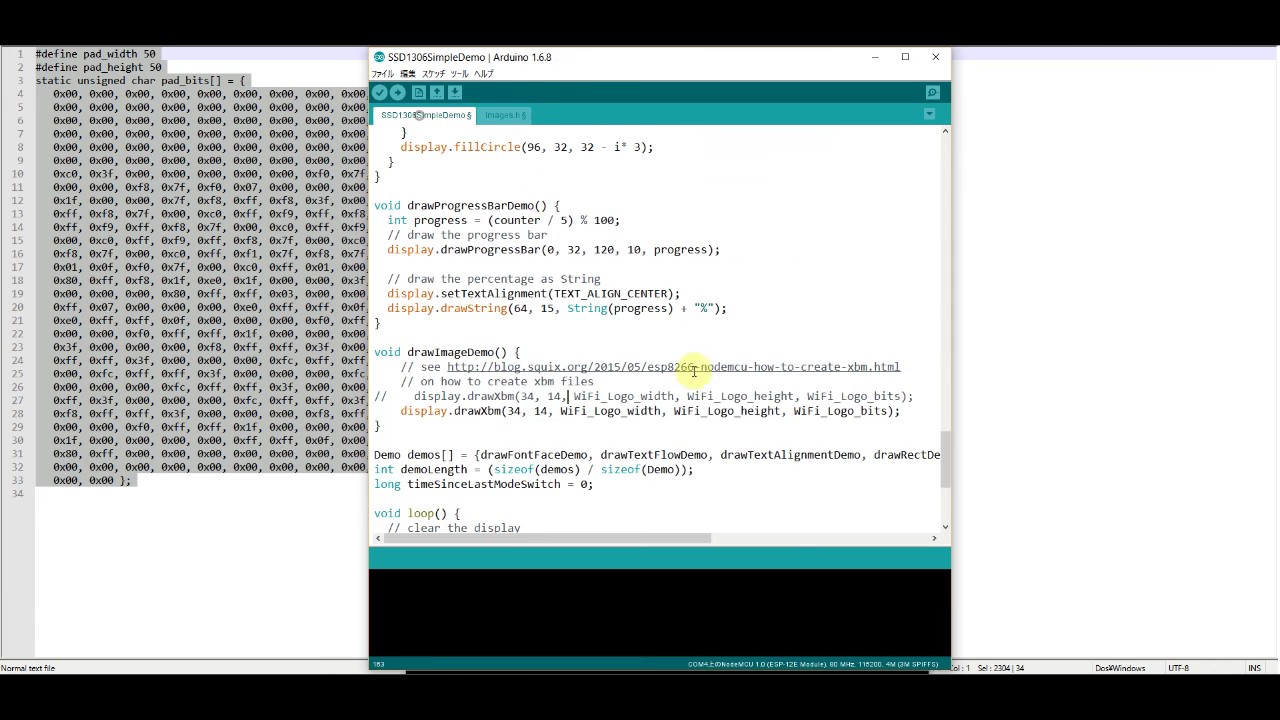
left_click(570, 421)
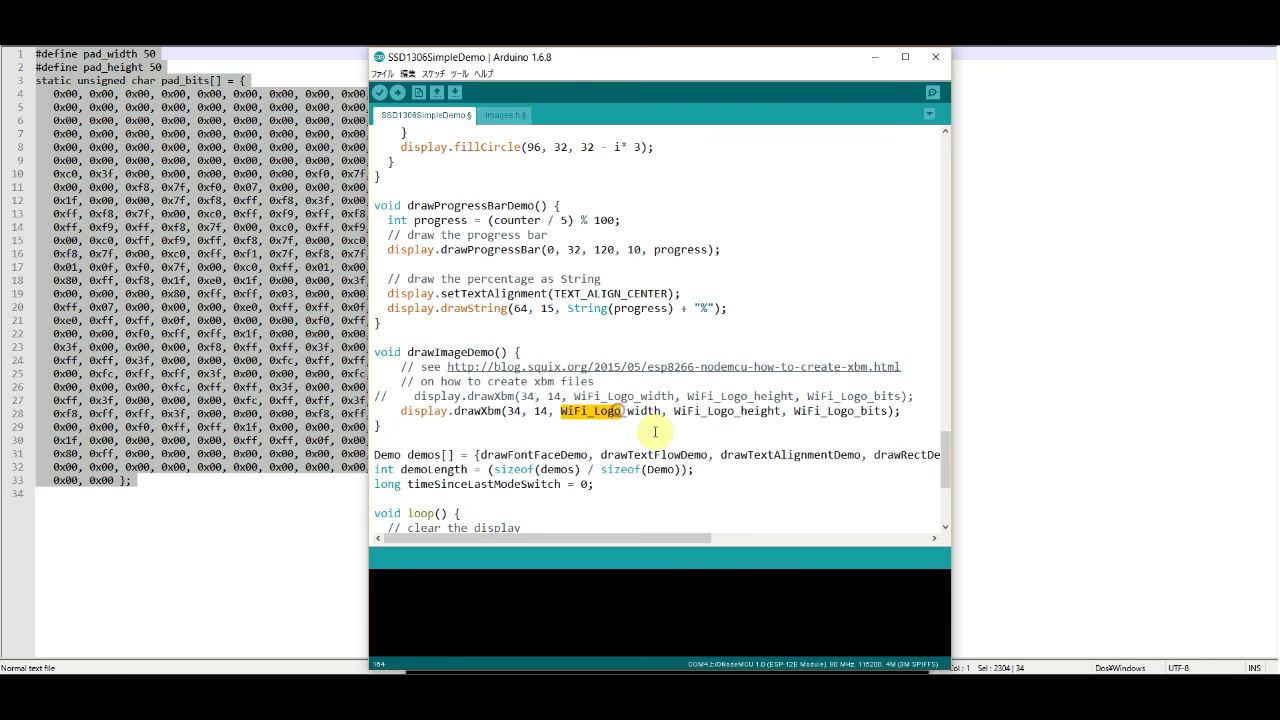
type("pad")
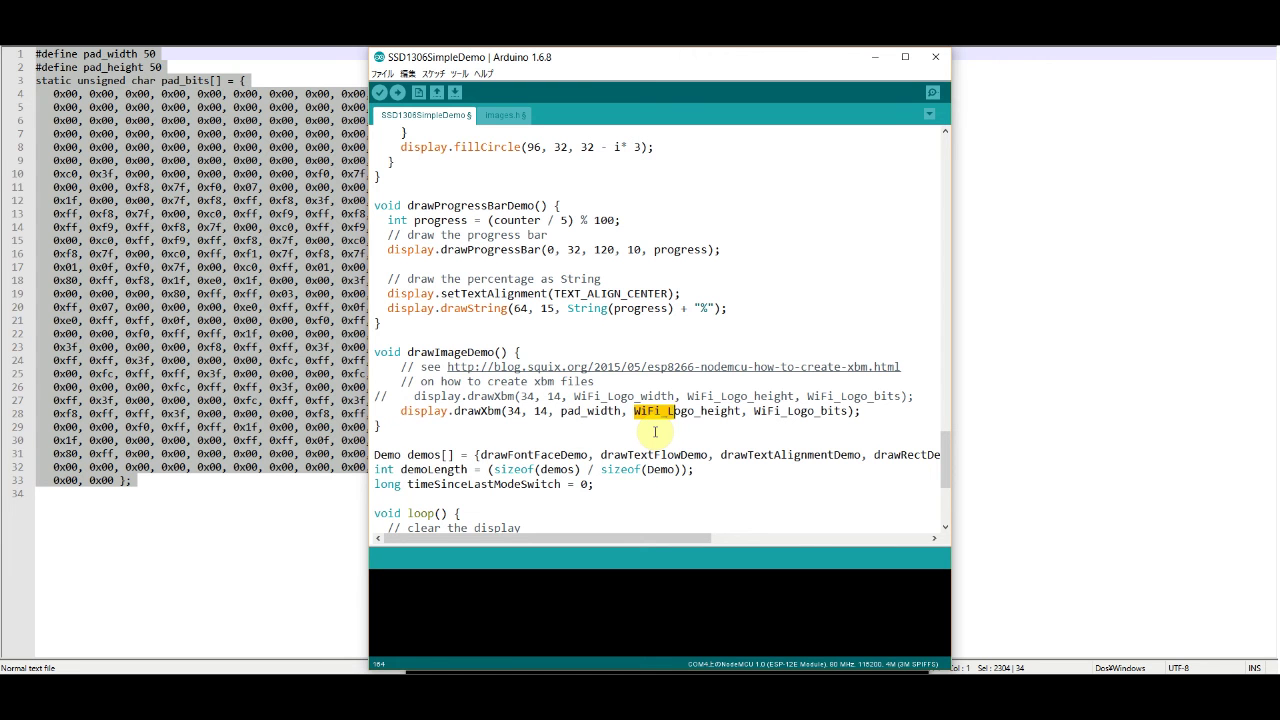
type("pad")
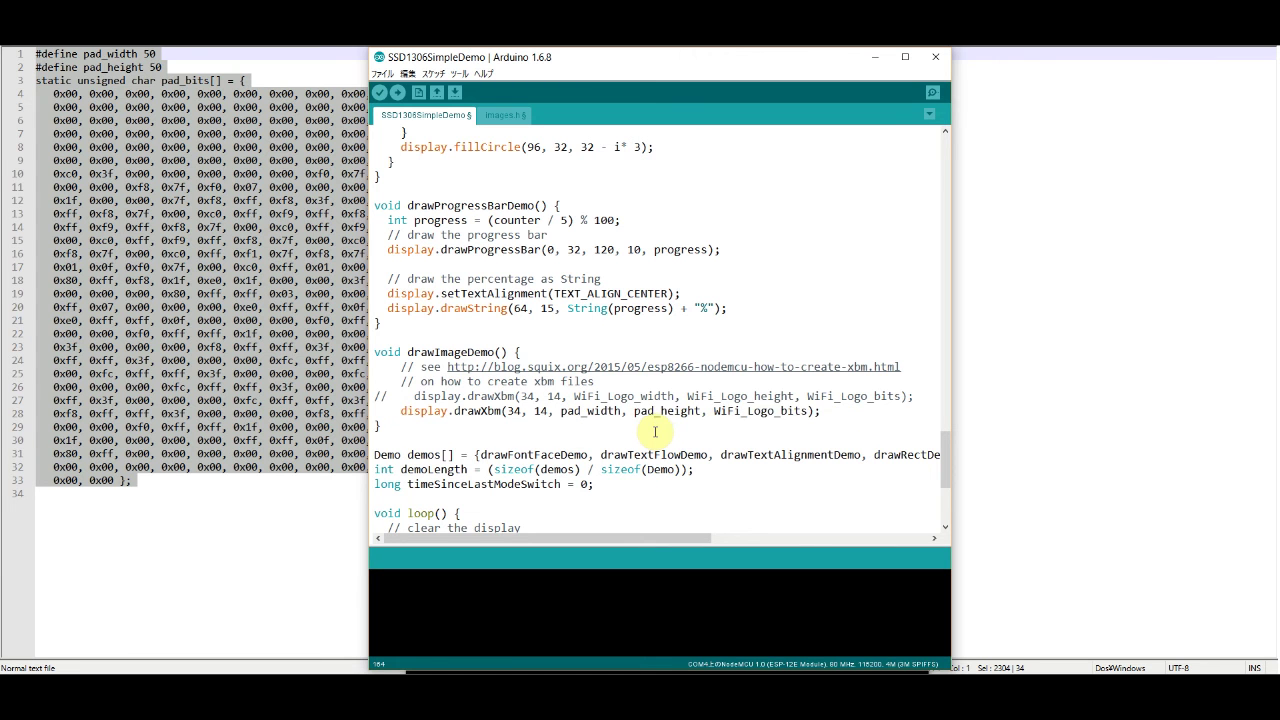